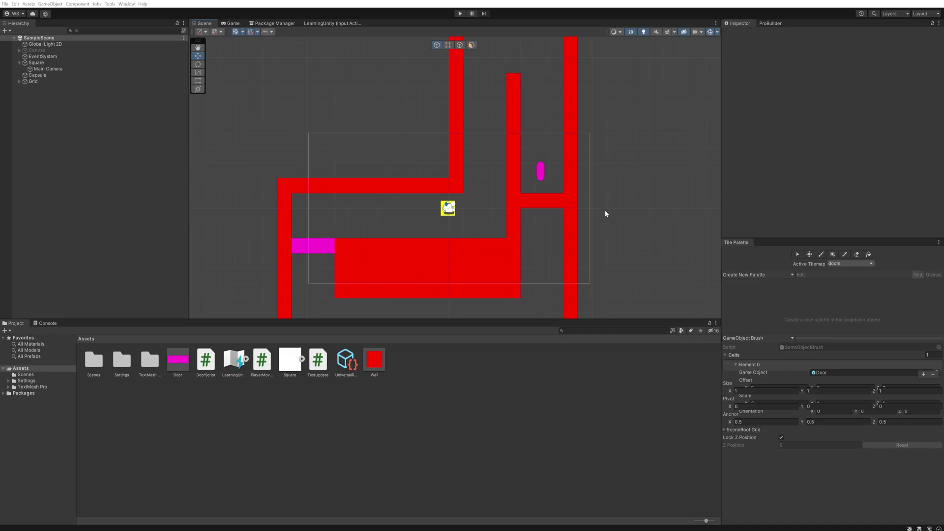
Create an Isometric Diamond sprite and move it to X -5, left of the yellow player
{"action": "middle_click_drag", "start_coordinate": [605, 214], "coordinate": [522, 198]}
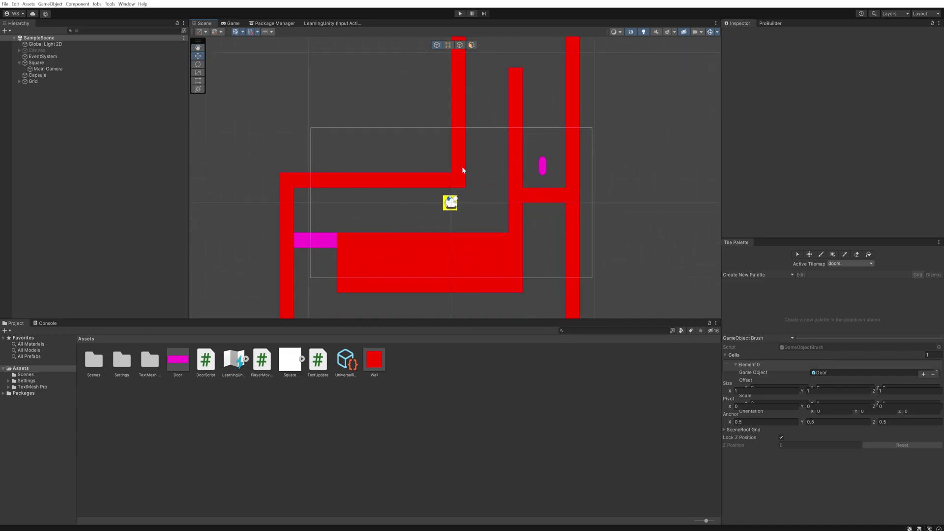
{"action": "middle_click_drag", "start_coordinate": [462, 170], "coordinate": [427, 188]}
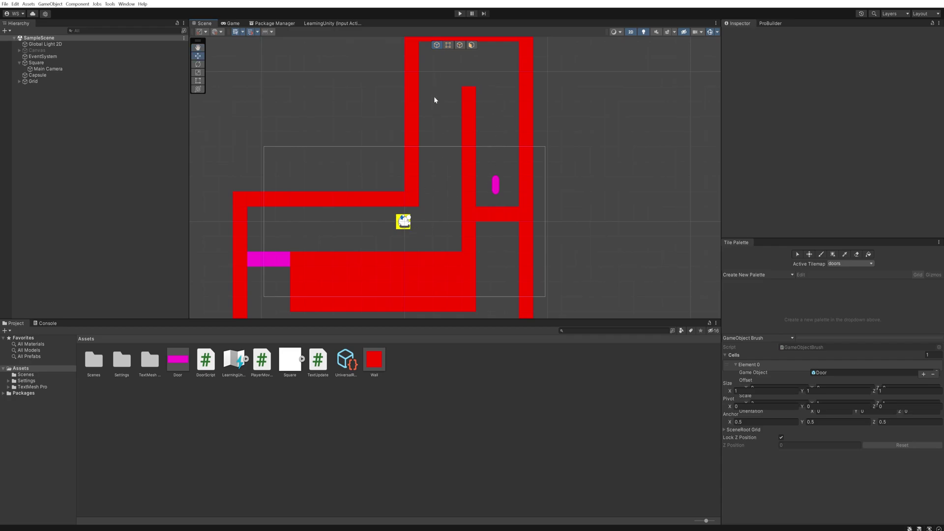
{"action": "middle_click_drag", "start_coordinate": [377, 238], "coordinate": [398, 169]}
{"action": "right_click", "coordinate": [100, 143]}
{"action": "mouse_move", "coordinate": [148, 235]}
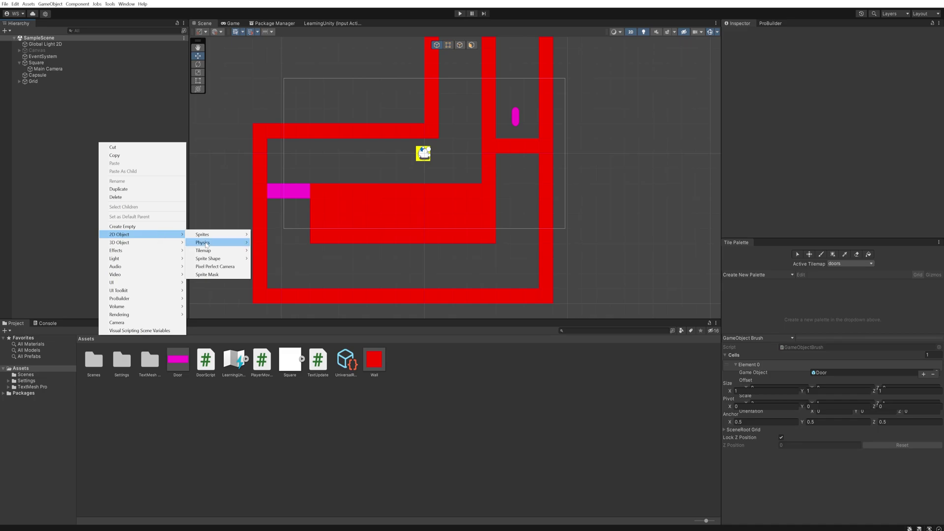
{"action": "mouse_move", "coordinate": [233, 238]}
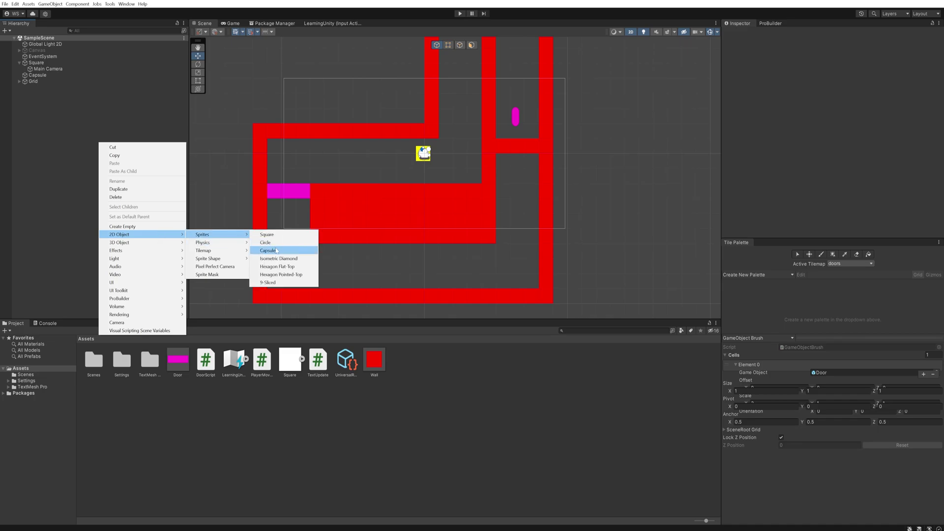
{"action": "left_click", "coordinate": [285, 258]}
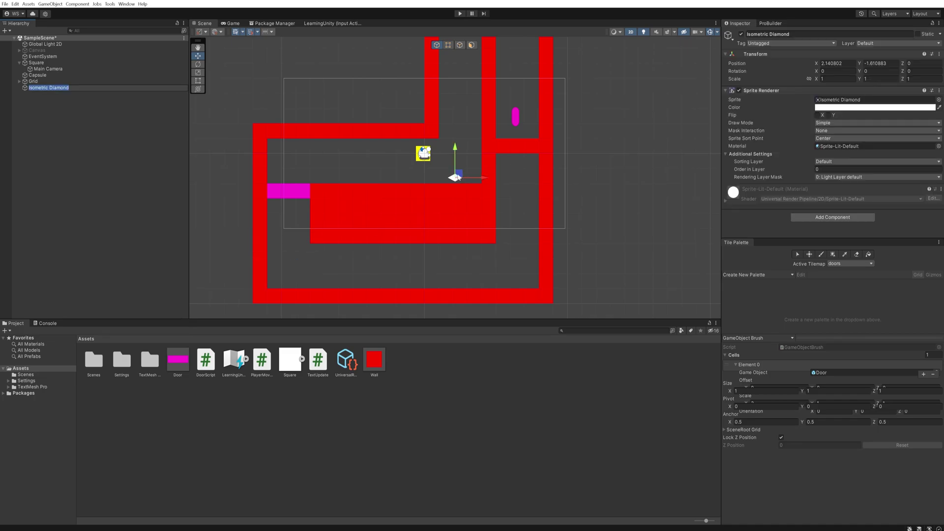
{"action": "left_click_drag", "start_coordinate": [459, 177], "coordinate": [352, 156]}
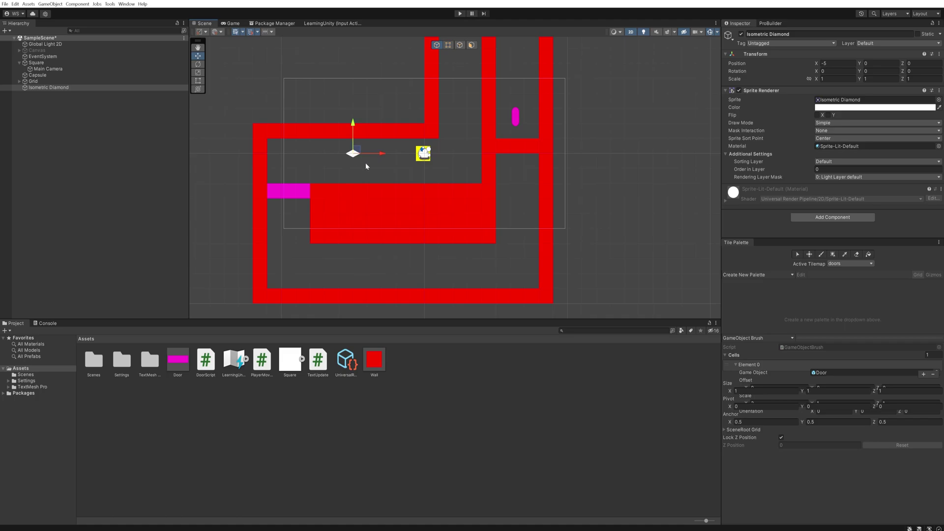
Colour the diamond's Sprite Renderer green (00FF20)
{"action": "left_click", "coordinate": [855, 107]}
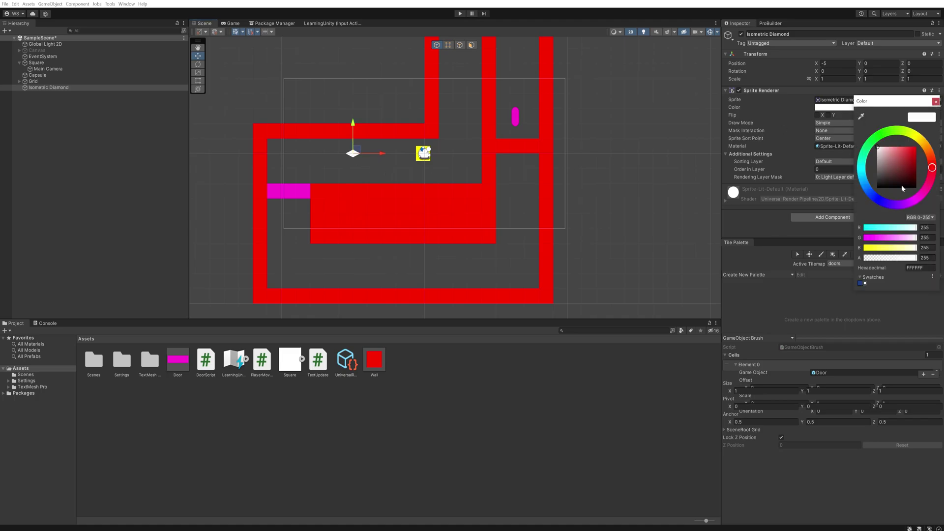
{"action": "left_click", "coordinate": [872, 193]}
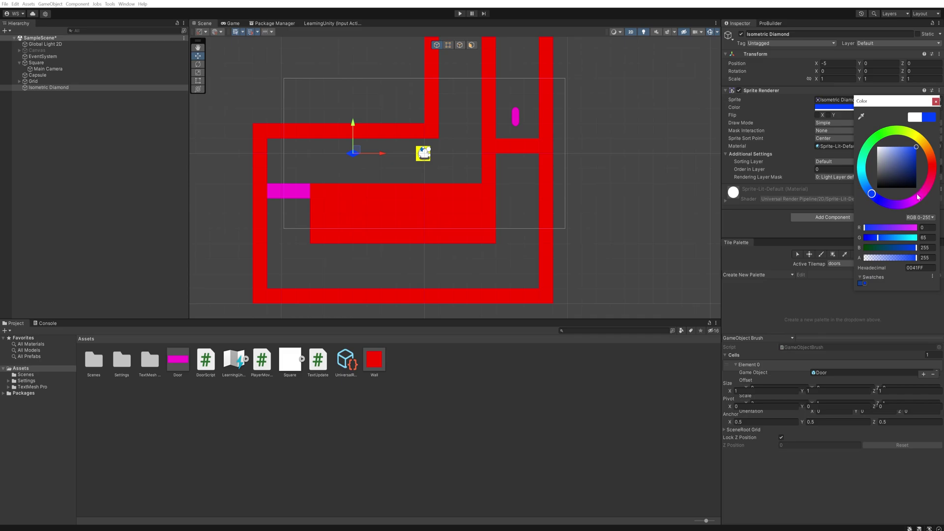
{"action": "left_click", "coordinate": [877, 141]}
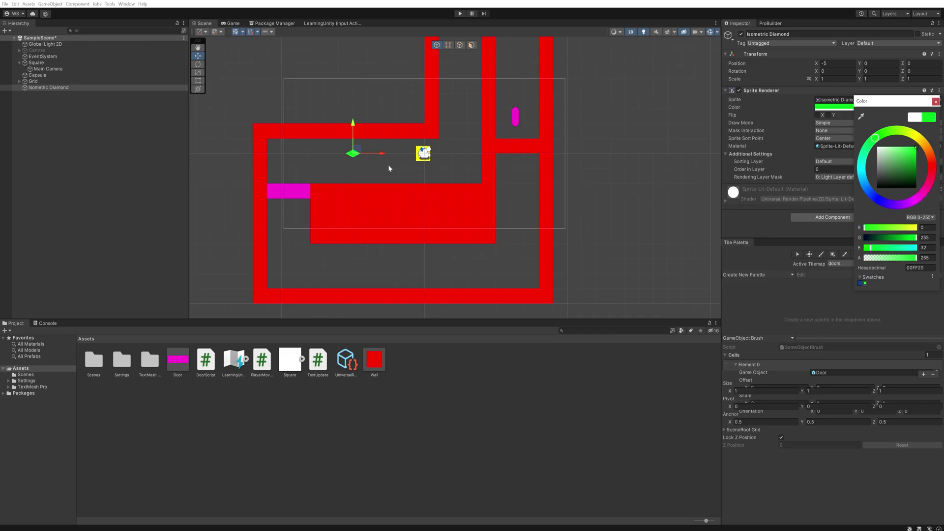
{"action": "middle_click_drag", "start_coordinate": [389, 168], "coordinate": [419, 199]}
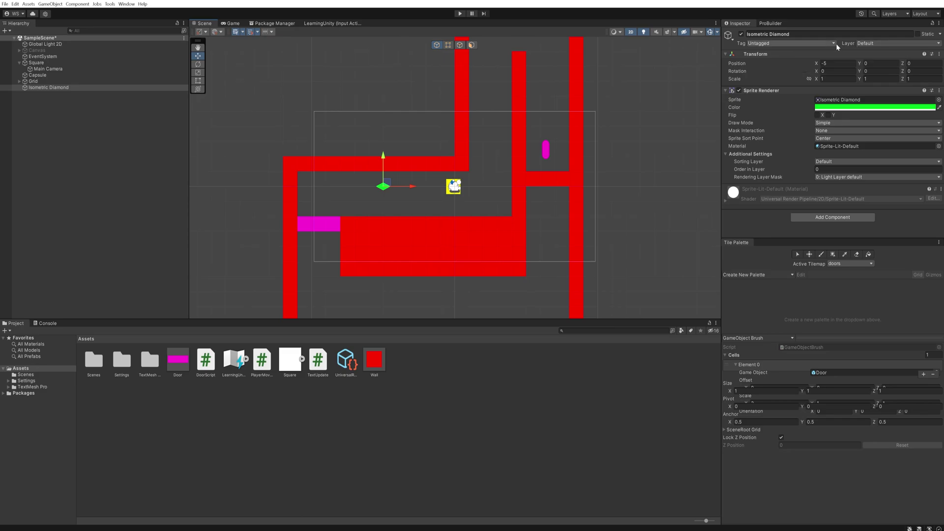
Add a new Enemy tag and tag the yellow square as Player
{"action": "left_click", "coordinate": [802, 44]}
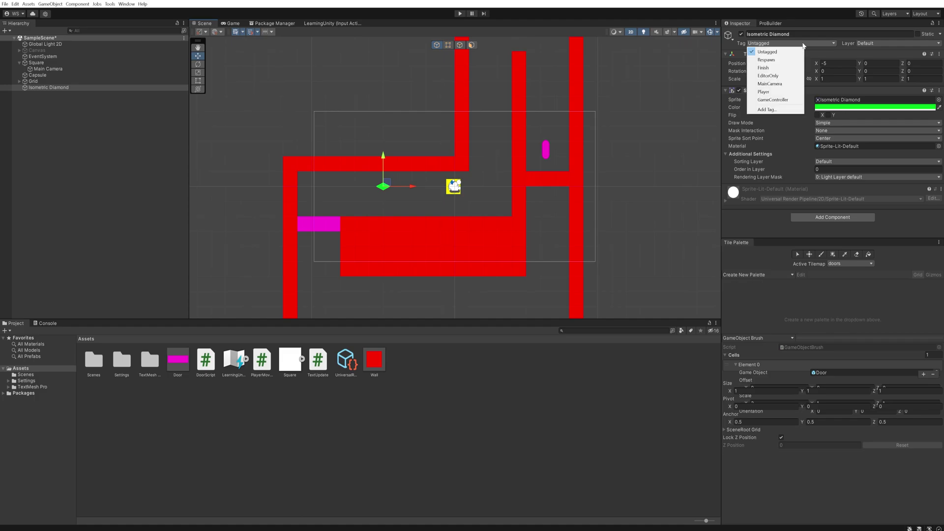
{"action": "left_click", "coordinate": [768, 109]}
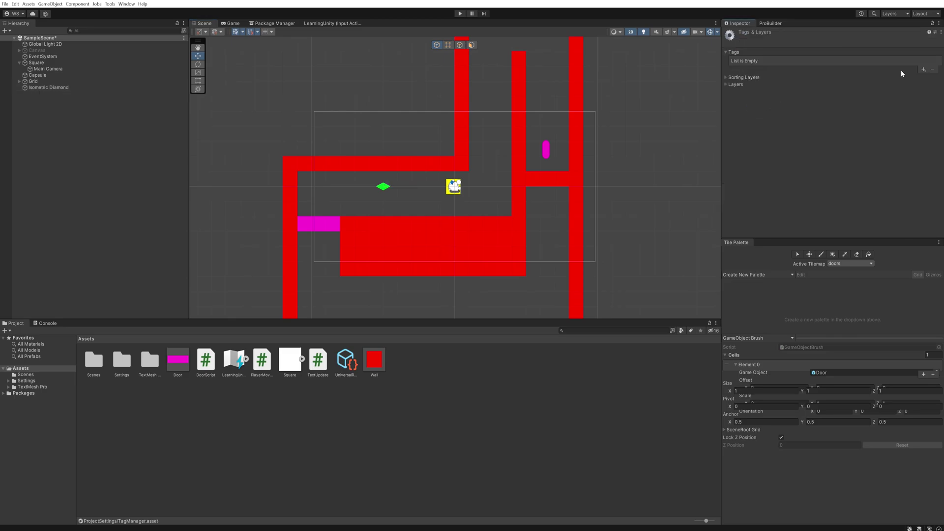
{"action": "left_click", "coordinate": [923, 69]}
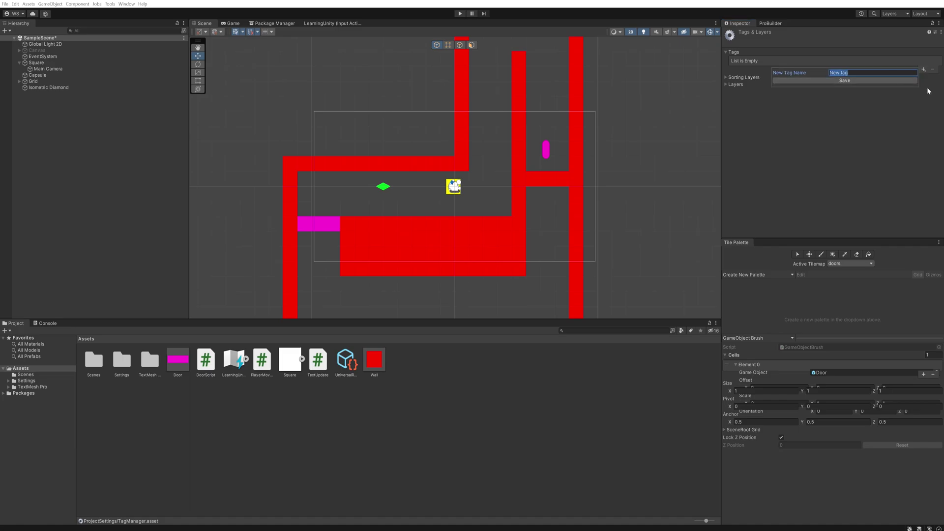
{"action": "type", "text": "Enem"}
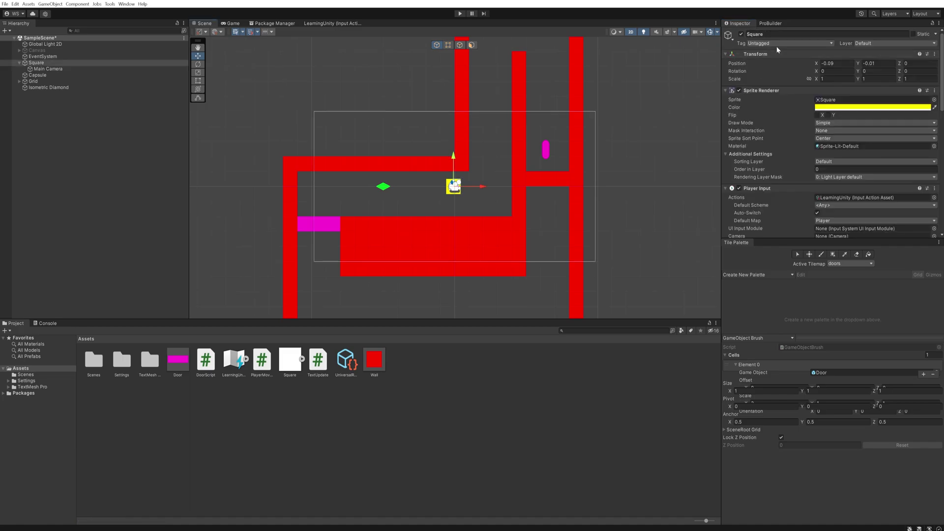
{"action": "left_click", "coordinate": [778, 43]}
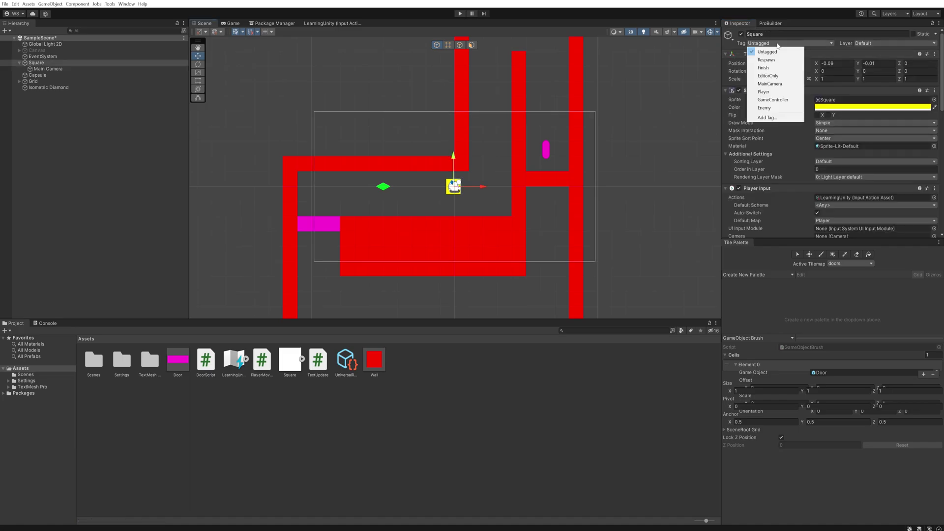
{"action": "left_click", "coordinate": [763, 92]}
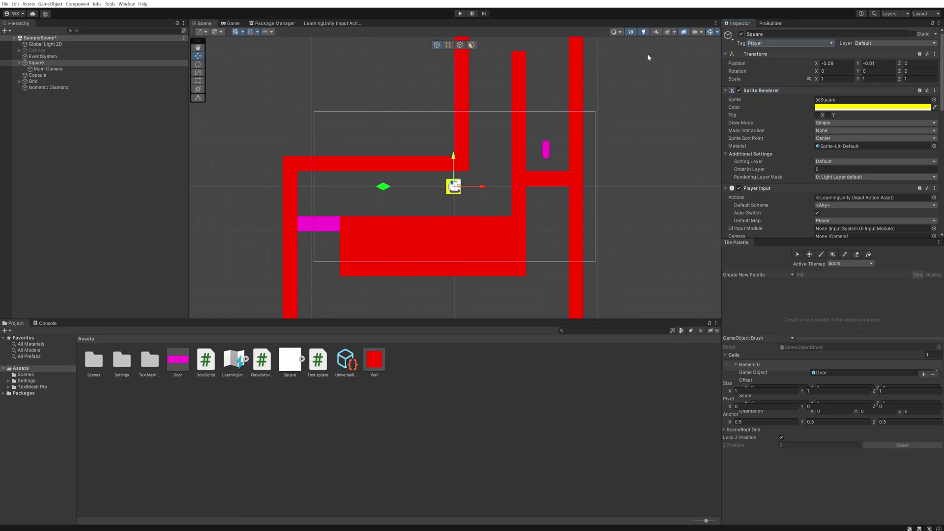
Create a Key tag and assign it to the pink capsule
{"action": "left_click", "coordinate": [546, 150]}
{"action": "left_click", "coordinate": [787, 43]}
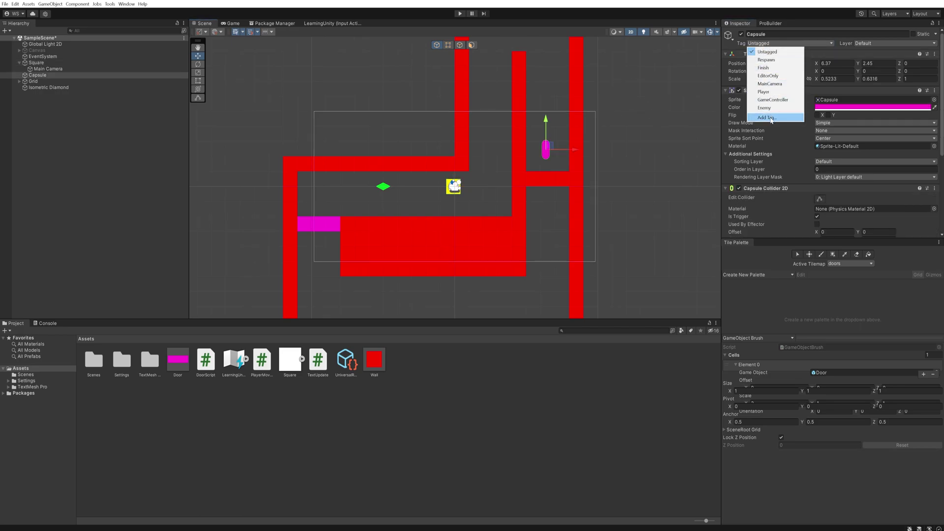
{"action": "left_click", "coordinate": [771, 118]}
{"action": "left_click", "coordinate": [924, 70]}
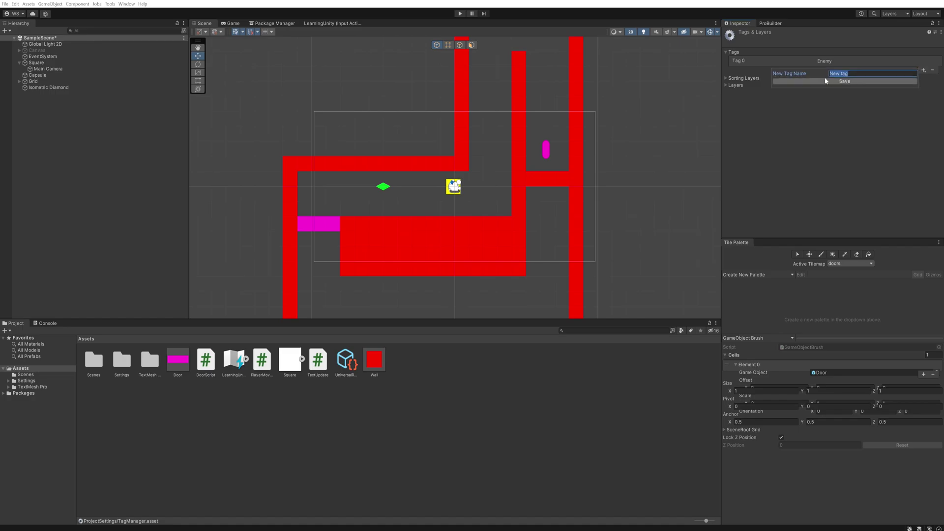
{"action": "type", "text": "Key"}
{"action": "left_click", "coordinate": [844, 81]}
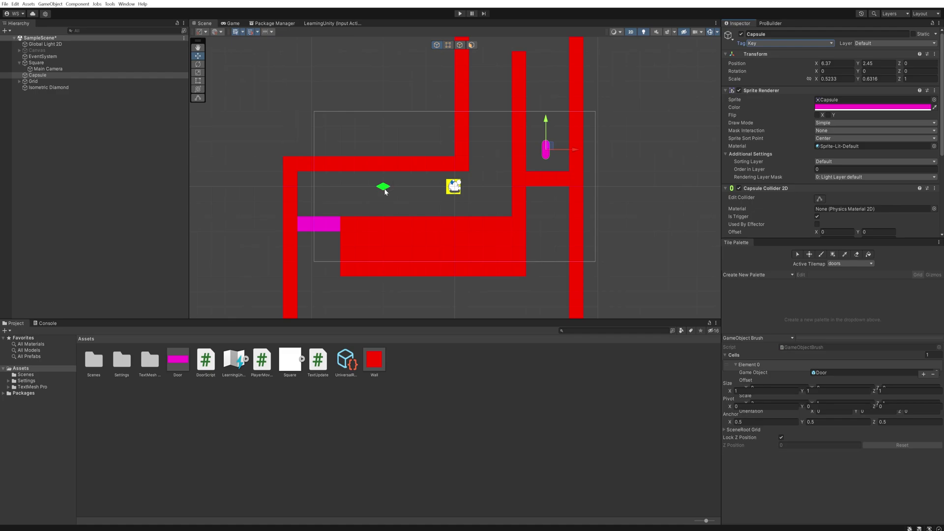
Tag the green Isometric Diamond as Enemy
{"action": "left_click", "coordinate": [385, 190]}
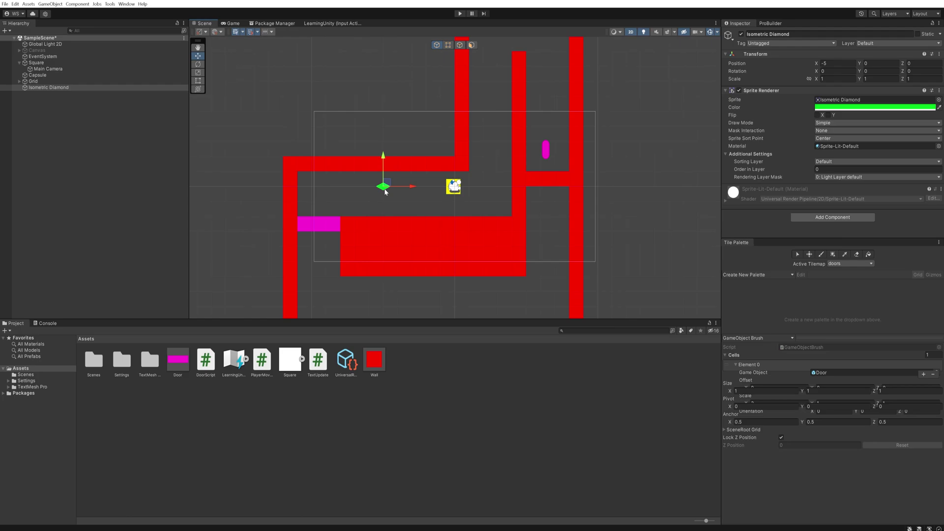
{"action": "left_click", "coordinate": [790, 44]}
{"action": "left_click", "coordinate": [774, 108]}
Add a Box Collider 2D to the diamond and make it a trigger
{"action": "left_click", "coordinate": [832, 216]}
{"action": "type", "text": "box"}
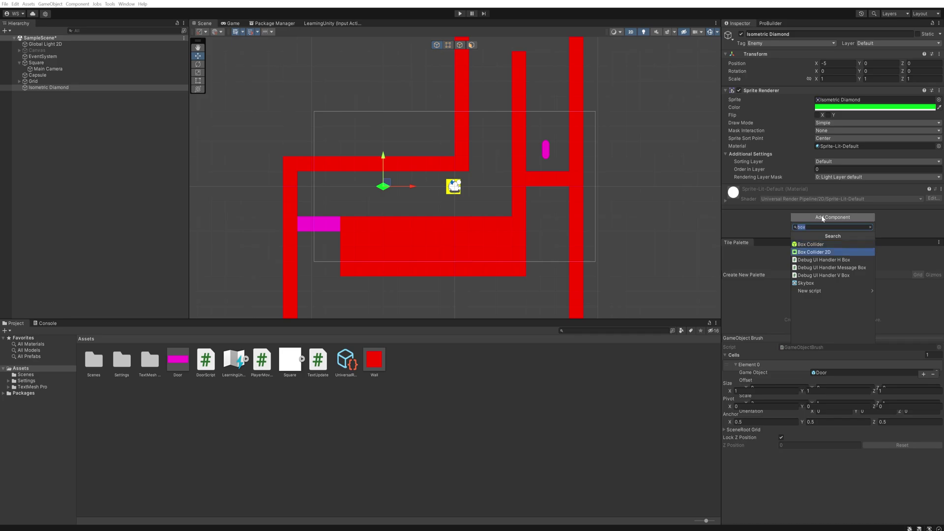
{"action": "key", "text": "Return"}
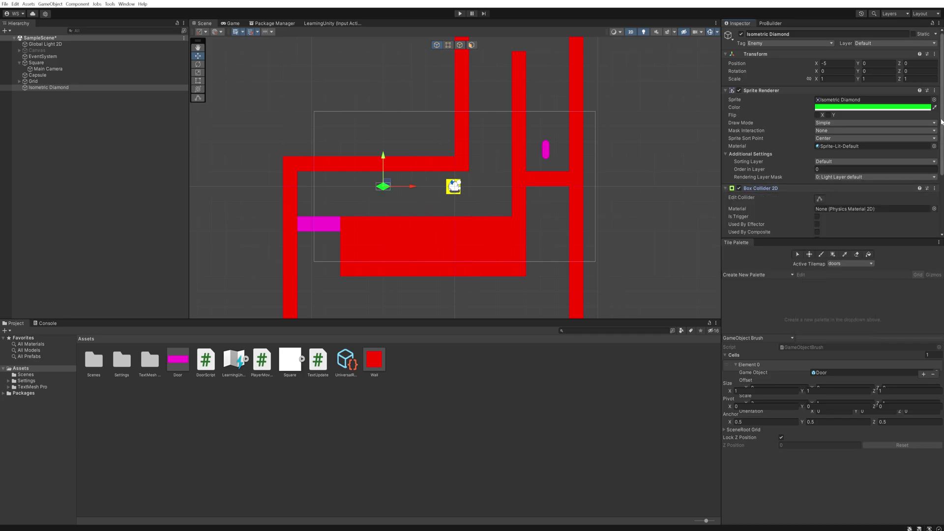
{"action": "scroll", "coordinate": [806, 137], "scroll_direction": "down", "scroll_amount": 3}
{"action": "left_click", "coordinate": [817, 142]}
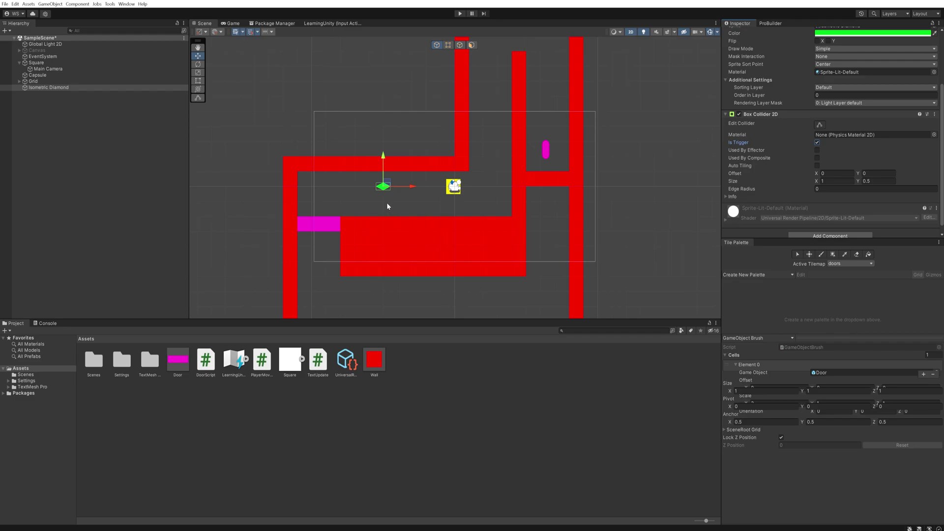
Wrap the key pickup code in if (collision.tag == "Key") ending with return;
{"action": "key", "text": "alt+Tab"}
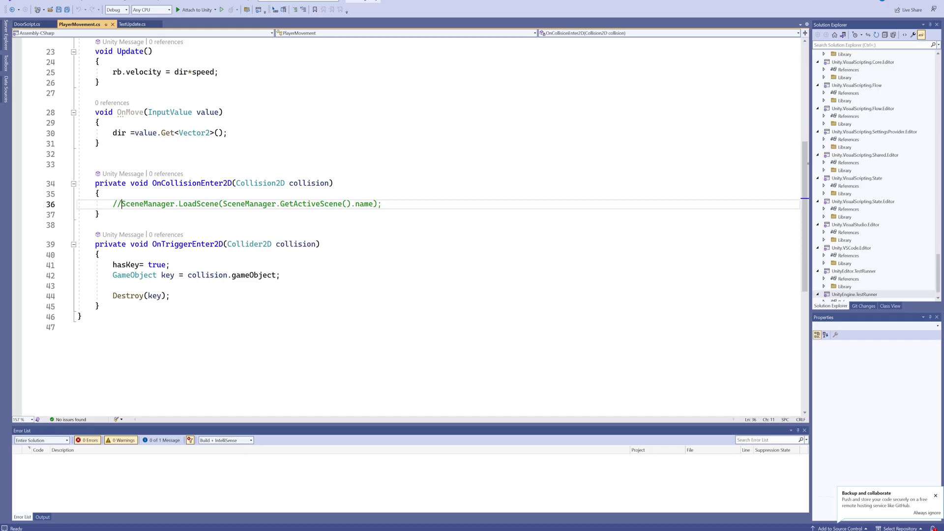
{"action": "left_click", "coordinate": [100, 254]}
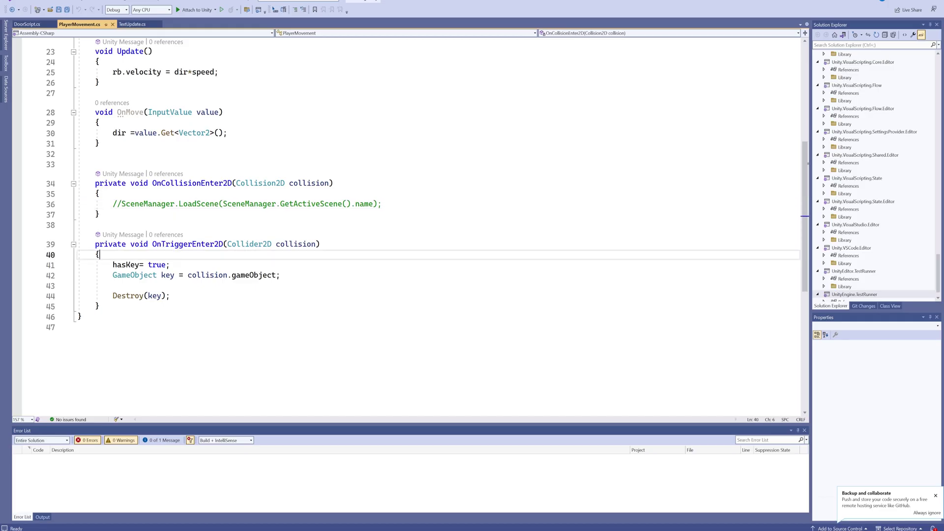
{"action": "key", "text": "Return"}
{"action": "key", "text": "Return"}
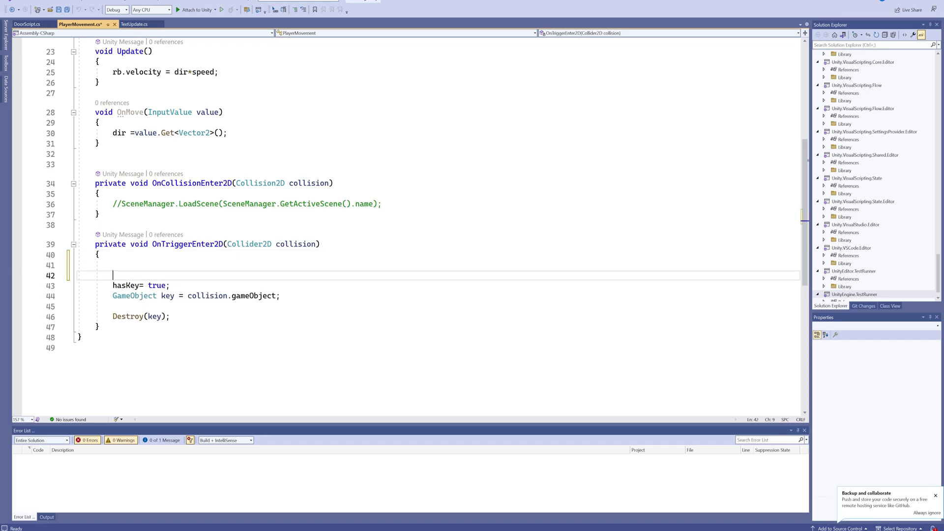
{"action": "type", "text": "if()"}
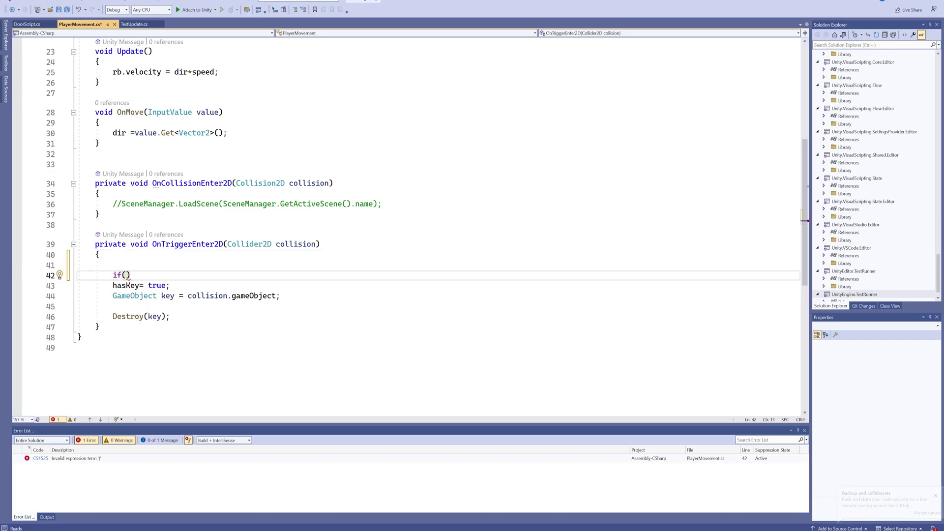
{"action": "key", "text": "Tab"}
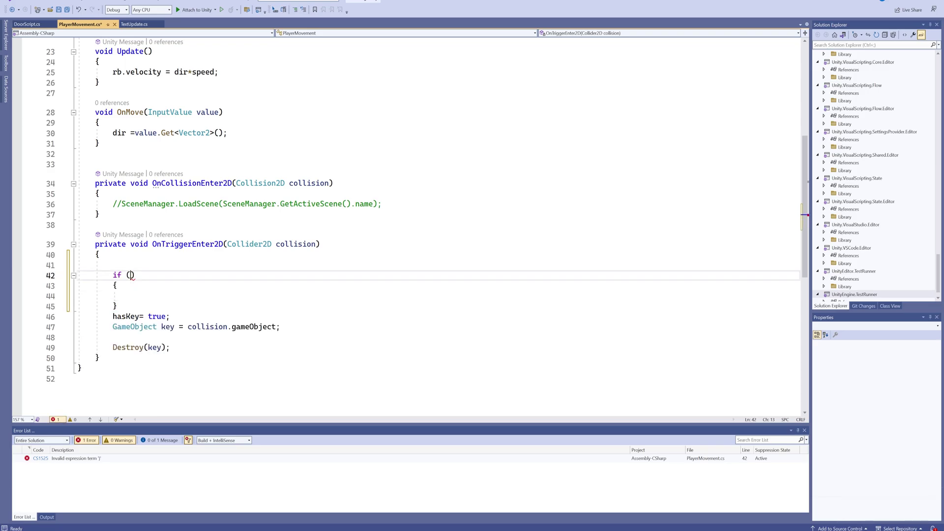
{"action": "type", "text": "collision.tag == "}
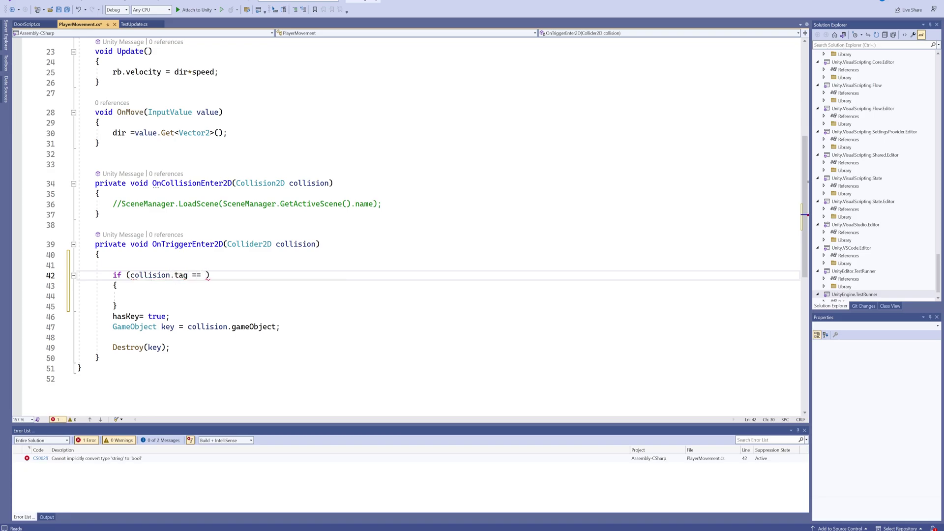
{"action": "type", "text": "\"Key"}
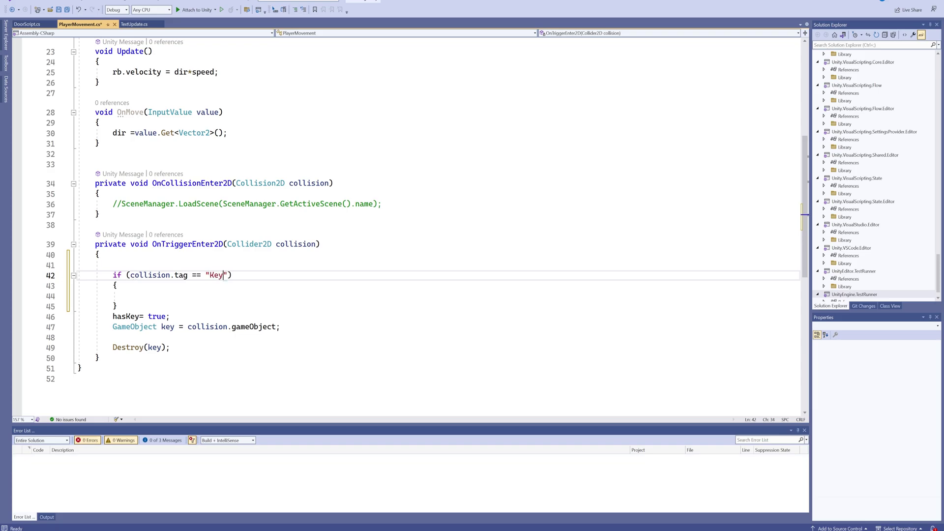
{"action": "left_click_drag", "start_coordinate": [170, 347], "coordinate": [112, 316]}
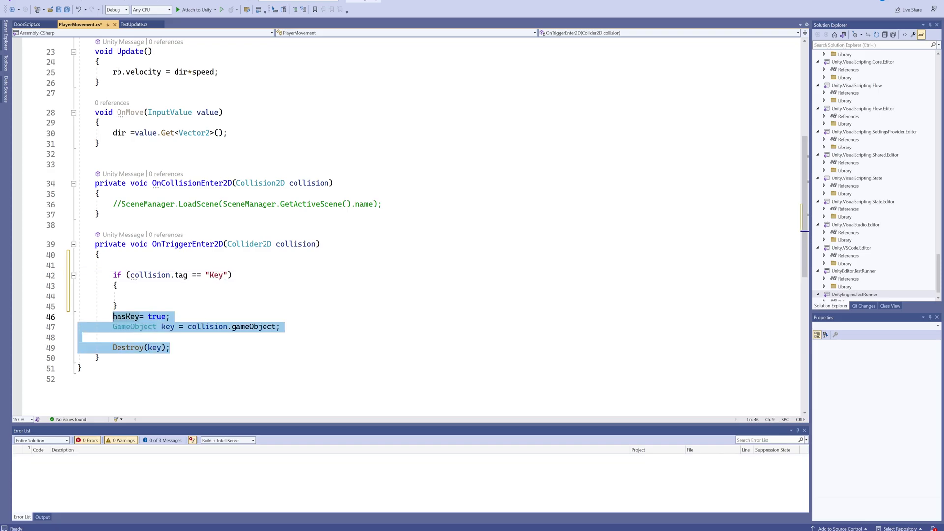
{"action": "key", "text": "ctrl+x"}
{"action": "key", "text": "Up"}
{"action": "key", "text": "Up"}
{"action": "key", "text": "Up"}
{"action": "key", "text": "Down"}
{"action": "key", "text": "ctrl+v"}
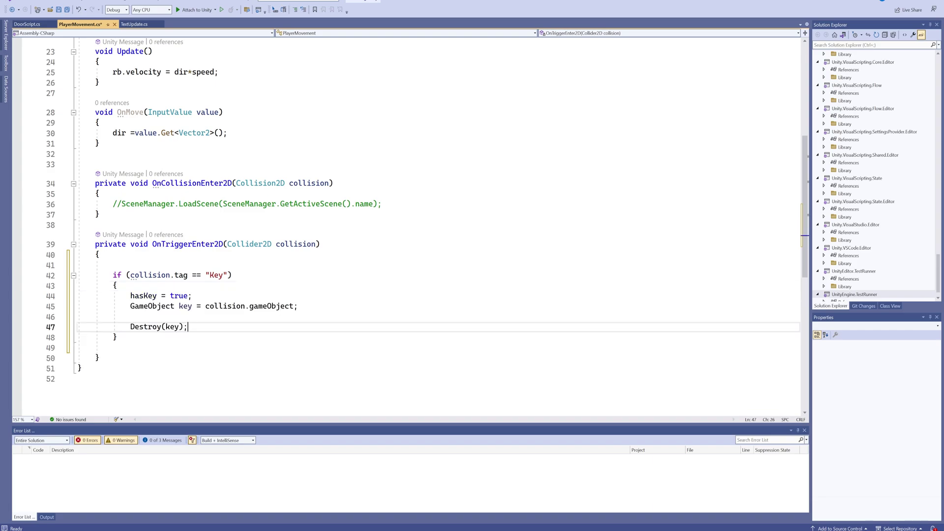
{"action": "key", "text": "Return"}
{"action": "type", "text": "return"}
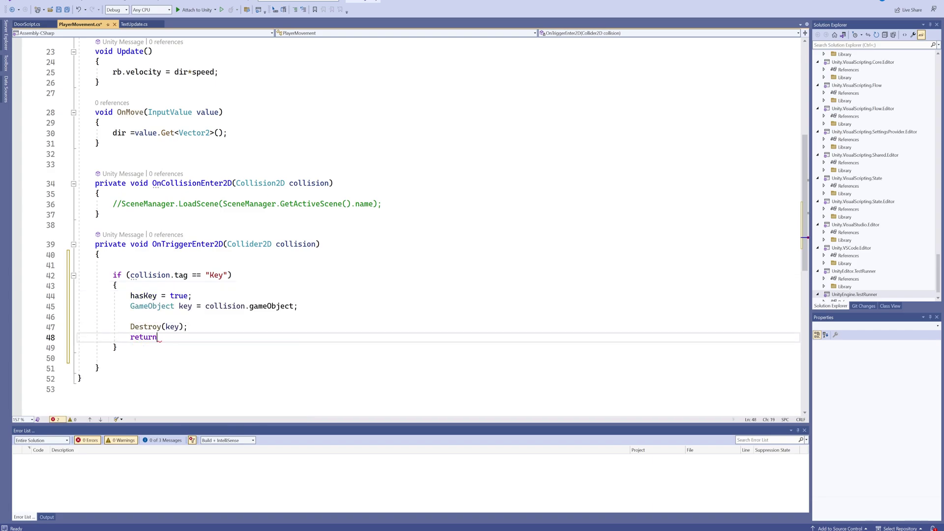
{"action": "type", "text": ";"}
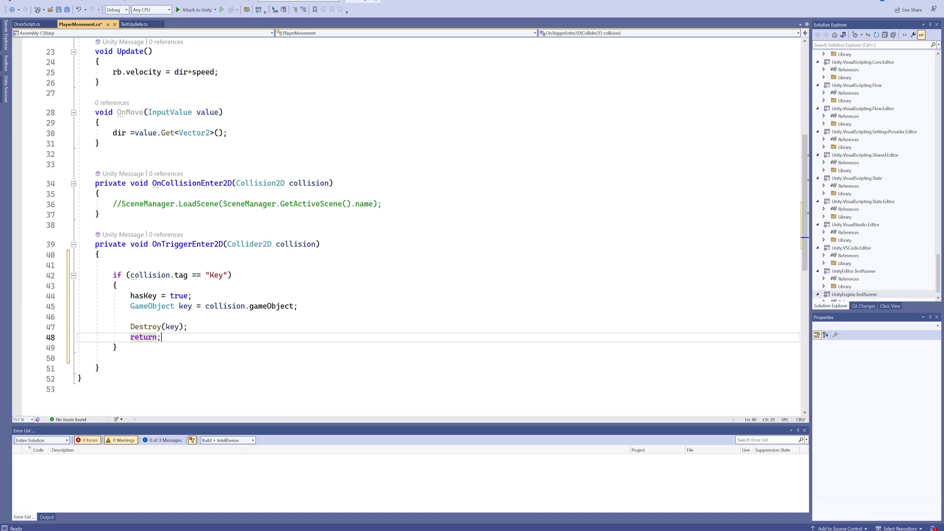
Add an else-if branch checking collision.tag == "Enemy" below the Key block
{"action": "key", "text": "Down"}
{"action": "key", "text": "Return"}
{"action": "key", "text": "Return"}
{"action": "key", "text": "Up"}
{"action": "key", "text": "Up"}
{"action": "type", "text": "el"}
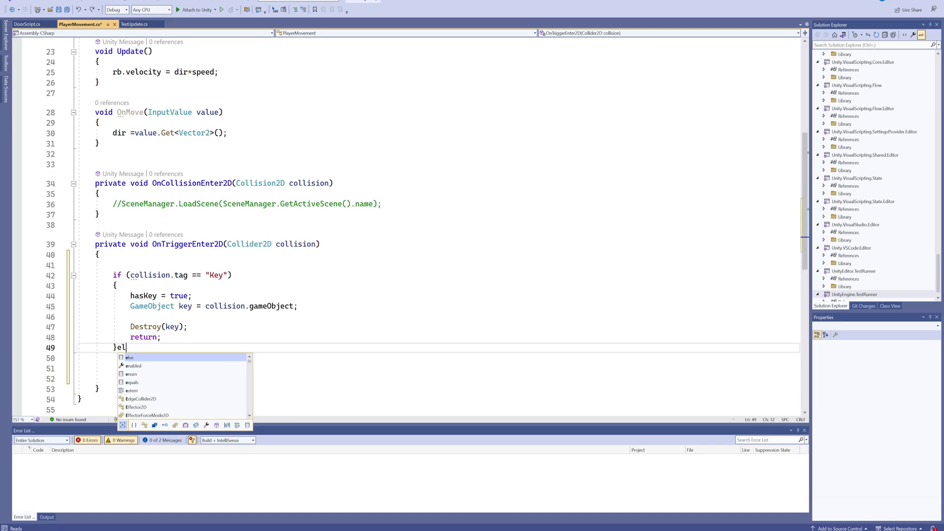
{"action": "type", "text": "se if ("}
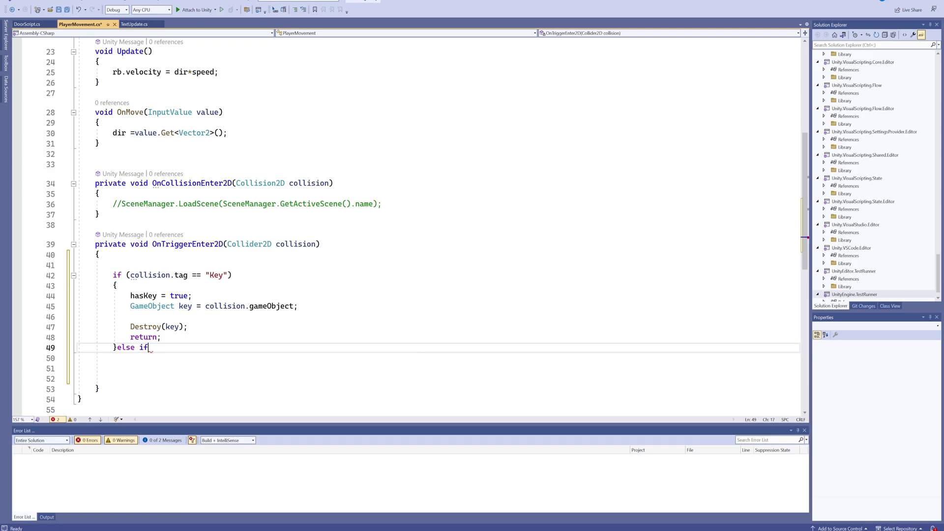
{"action": "left_click_drag", "start_coordinate": [227, 275], "coordinate": [130, 275]}
{"action": "key", "text": "ctrl+c"}
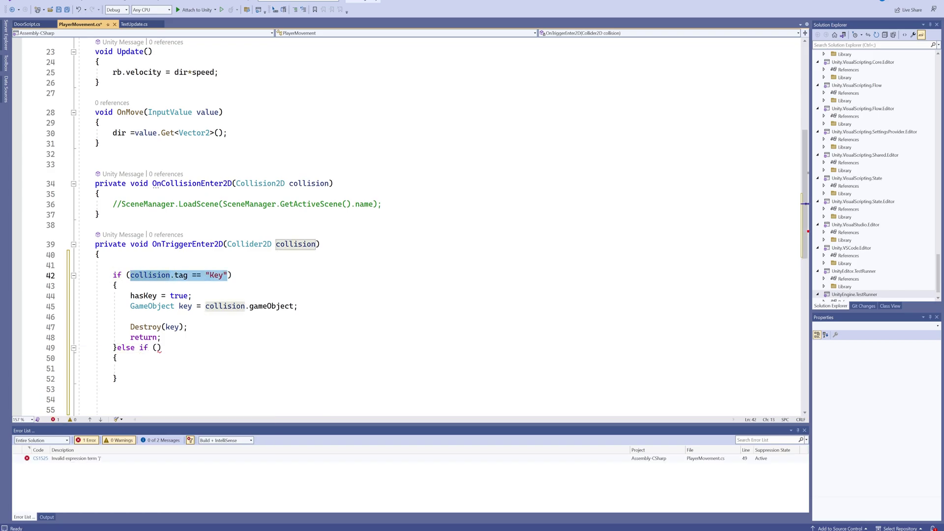
{"action": "left_click", "coordinate": [157, 348]}
{"action": "key", "text": "ctrl+v"}
{"action": "key", "text": "Delete"}
{"action": "key", "text": "Delete"}
{"action": "key", "text": "Delete"}
{"action": "type", "text": "Enemy"}
{"action": "key", "text": "Down"}
{"action": "key", "text": "Down"}
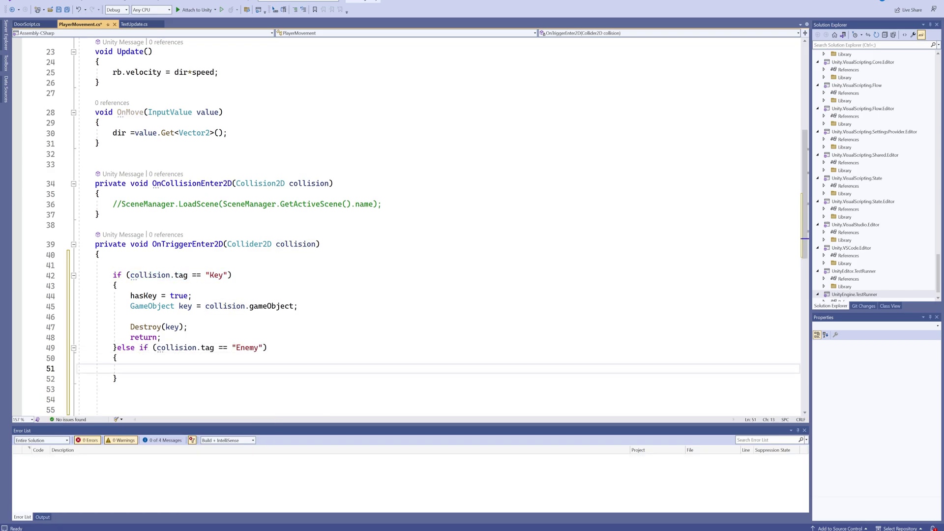
Copy the SceneManager.LoadScene active-scene reload call into the Enemy branch
{"action": "left_click_drag", "start_coordinate": [382, 204], "coordinate": [122, 204]}
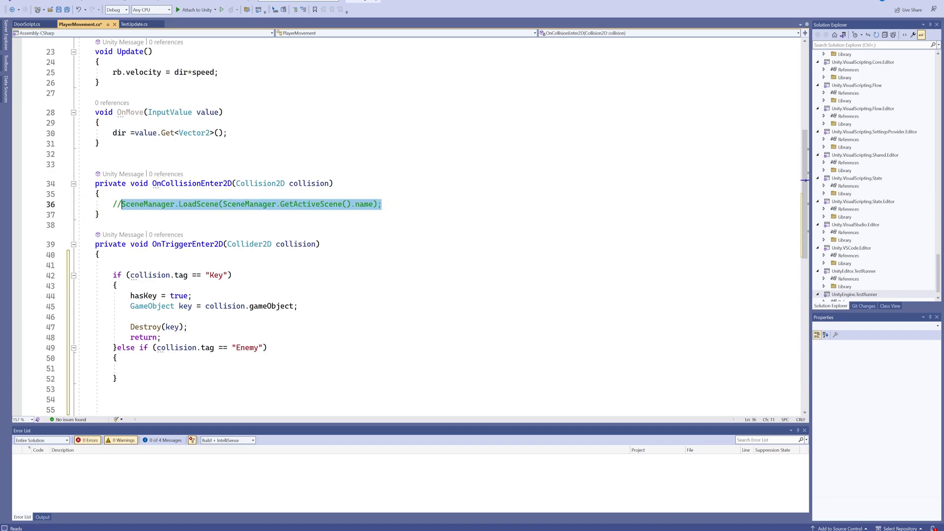
{"action": "key", "text": "ctrl+c"}
{"action": "left_click", "coordinate": [130, 368]}
{"action": "key", "text": "ctrl+v"}
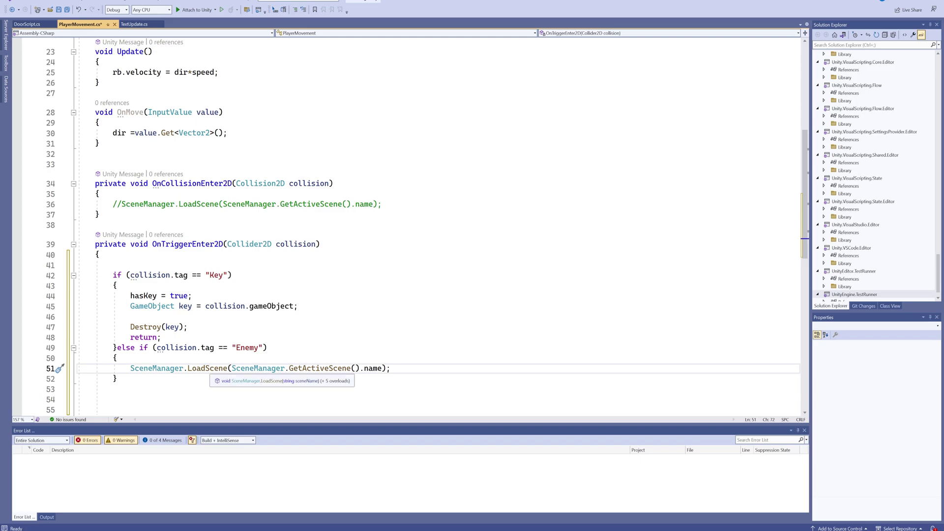
{"action": "scroll", "coordinate": [409, 222], "scroll_direction": "down", "scroll_amount": 2}
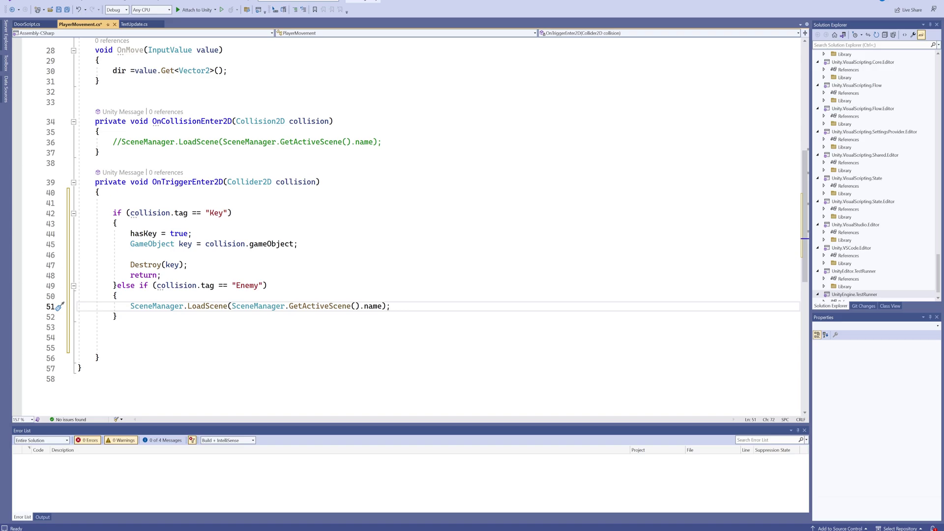
Add a switch on collision.tag with a "Key" case holding the pickup code and break
{"action": "left_click", "coordinate": [113, 202]}
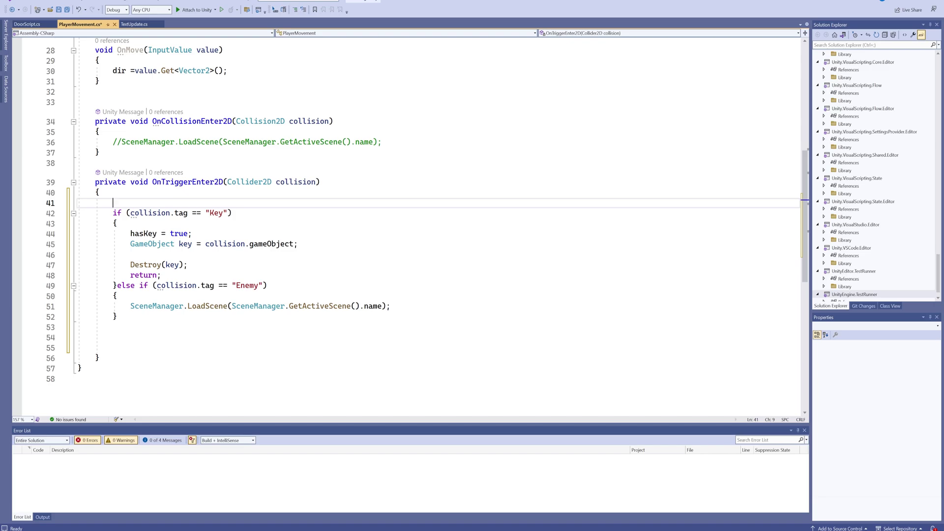
{"action": "key", "text": "Return"}
{"action": "key", "text": "Return"}
{"action": "key", "text": "Up"}
{"action": "type", "text": "swit"}
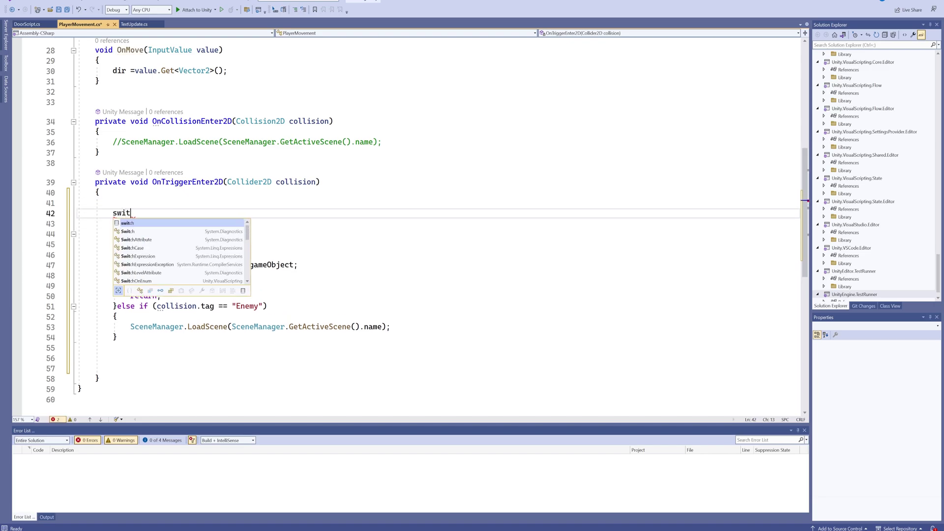
{"action": "type", "text": "ch ("}
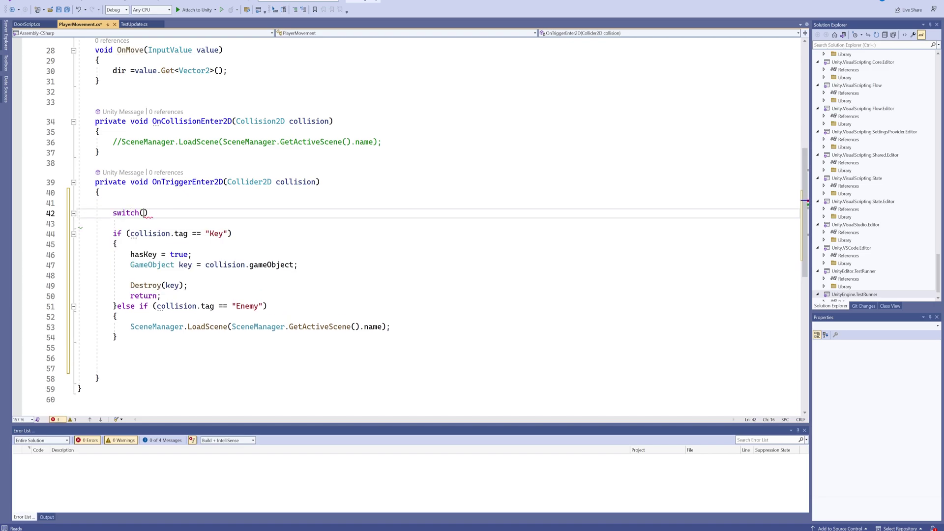
{"action": "type", "text": "collision"}
{"action": "type", "text": ".tag"}
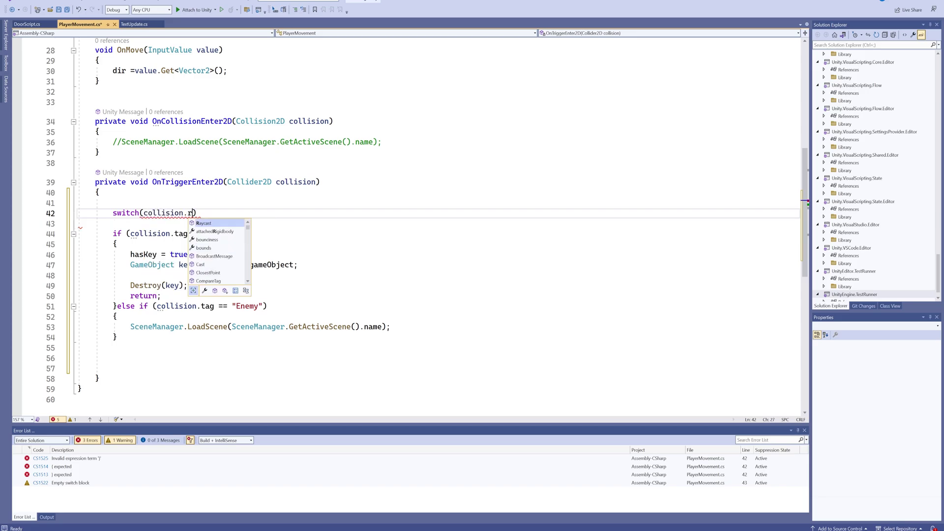
{"action": "key", "text": "End"}
{"action": "key", "text": "Return"}
{"action": "type", "text": "{"}
{"action": "key", "text": "Return"}
{"action": "type", "text": "case"}
{"action": "type", "text": " \"Key\""}
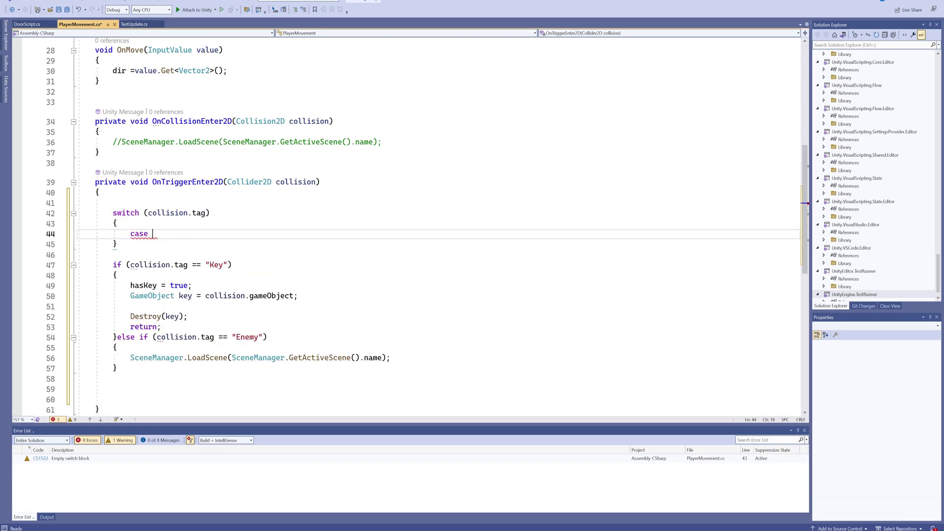
{"action": "type", "text": ":"}
{"action": "key", "text": "Return"}
{"action": "key", "text": "ctrl+v"}
{"action": "type", "text": "break;"}
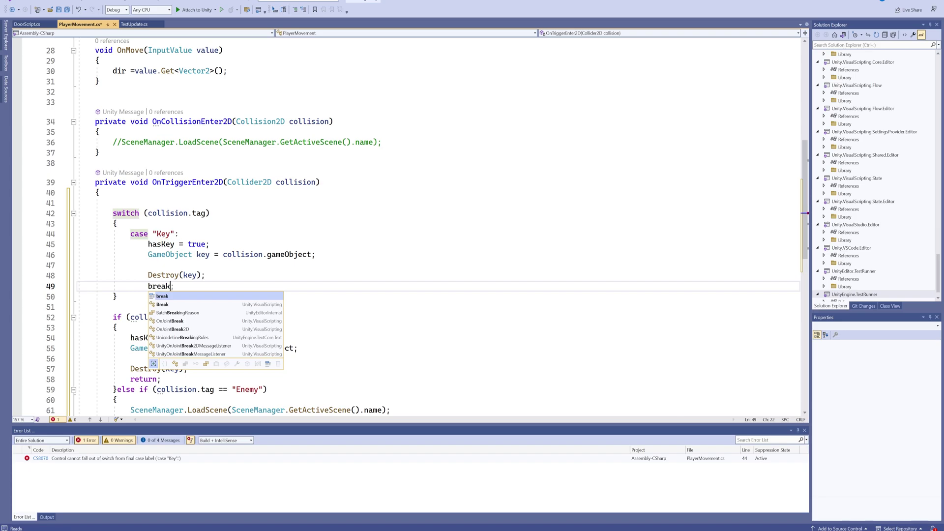
{"action": "key", "text": "Return"}
{"action": "key", "text": "Return"}
Add an "Enemy" case with the scene reload call, then delete the old if/else checks
{"action": "type", "text": "case"}
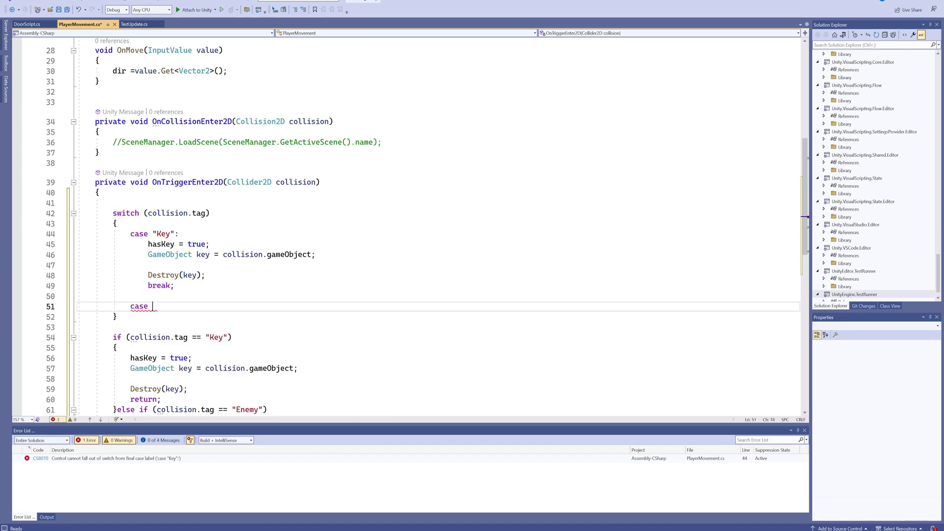
{"action": "type", "text": "\"Enemy\":"}
{"action": "key", "text": "Return"}
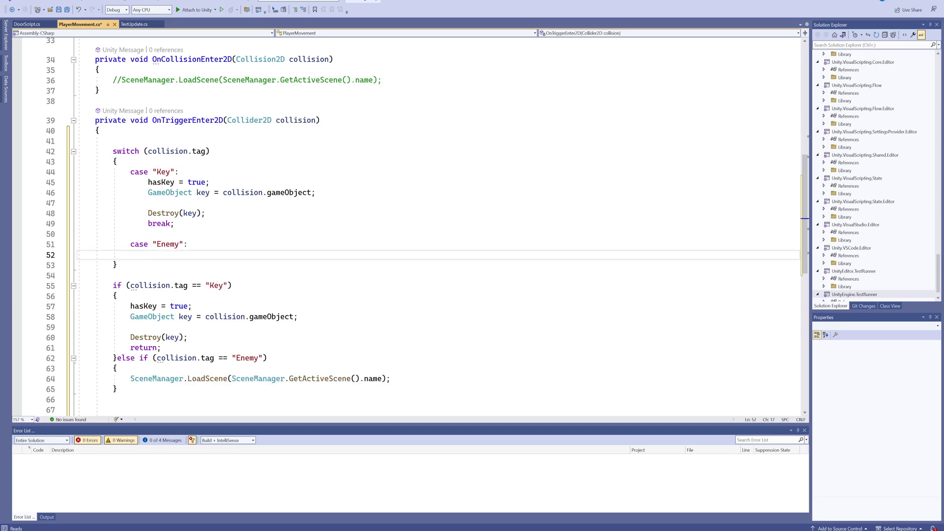
{"action": "key", "text": "ctrl+v"}
{"action": "key", "text": "Return"}
{"action": "type", "text": "break;"}
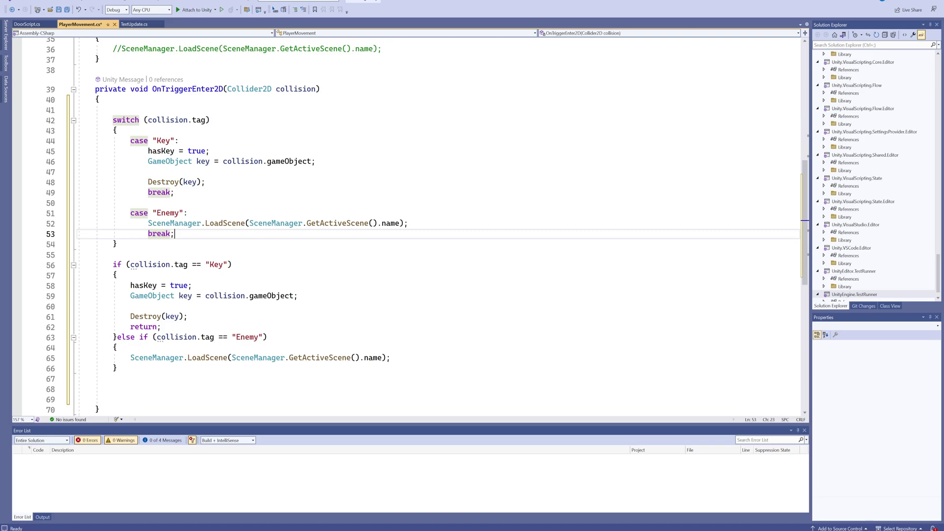
{"action": "left_click_drag", "start_coordinate": [113, 265], "coordinate": [118, 368]}
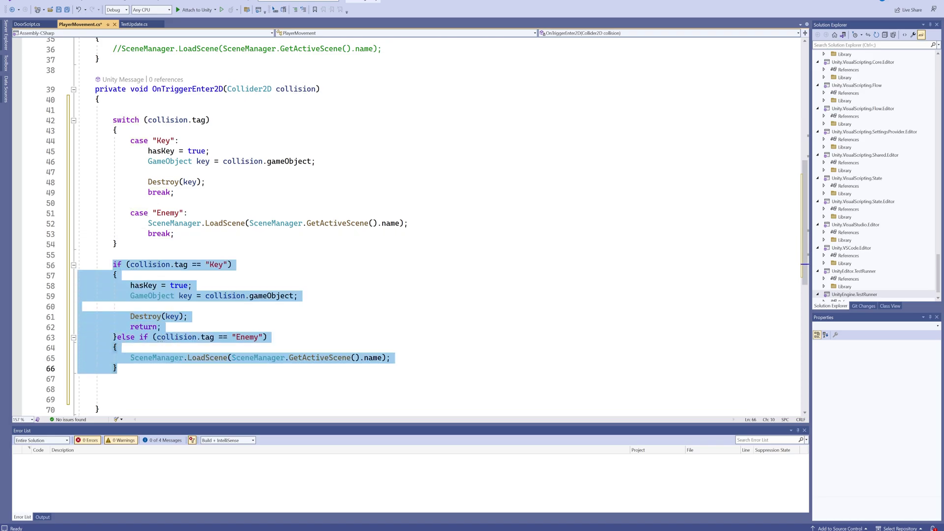
{"action": "key", "text": "BackSpace"}
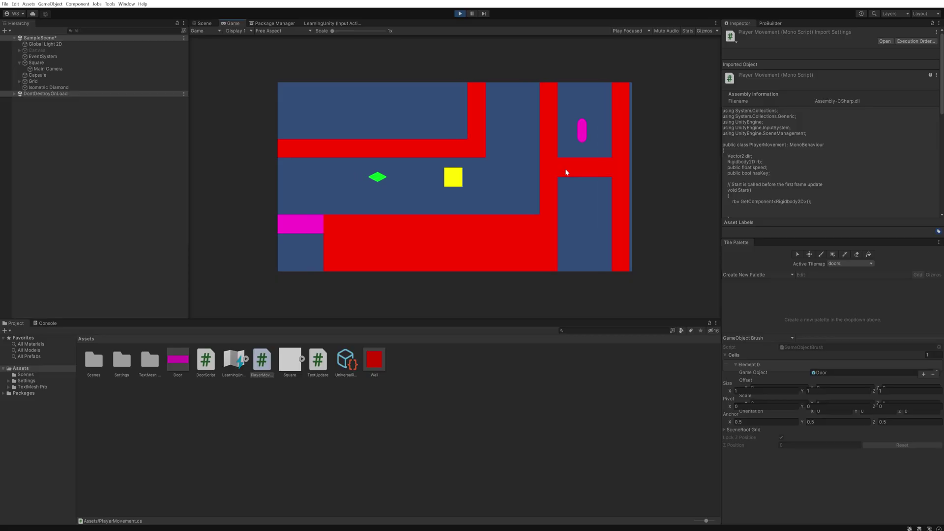
Steer the player right, up, left and down through the maze, then stop and select a wall tile
{"action": "key", "text": "d"}
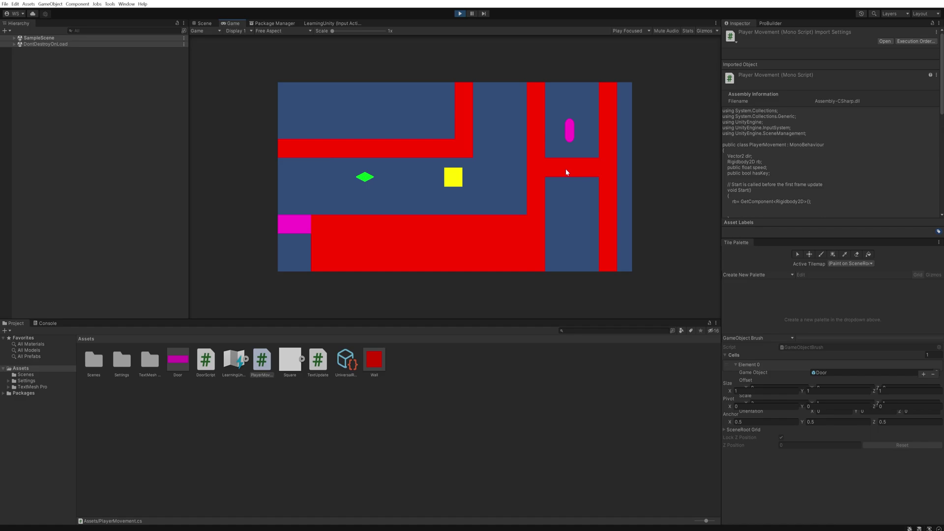
{"action": "key", "text": "w"}
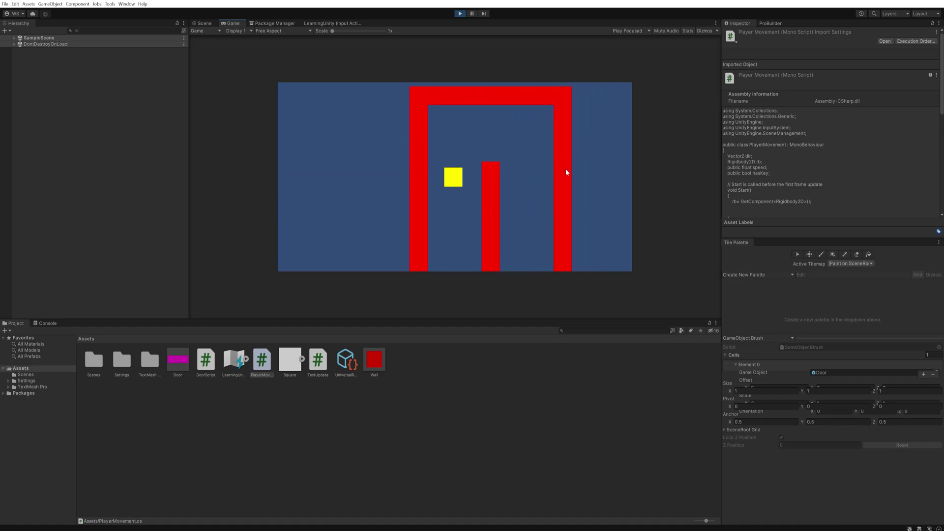
{"action": "key", "text": "w"}
{"action": "key", "text": "a"}
{"action": "key", "text": "s"}
{"action": "key", "text": "a"}
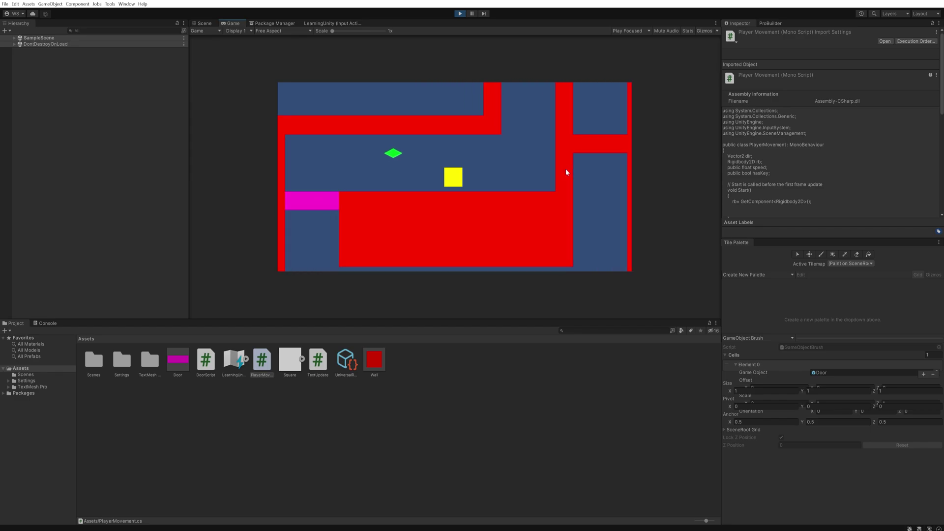
{"action": "key", "text": "ctrl+p"}
{"action": "left_click", "coordinate": [465, 156]}
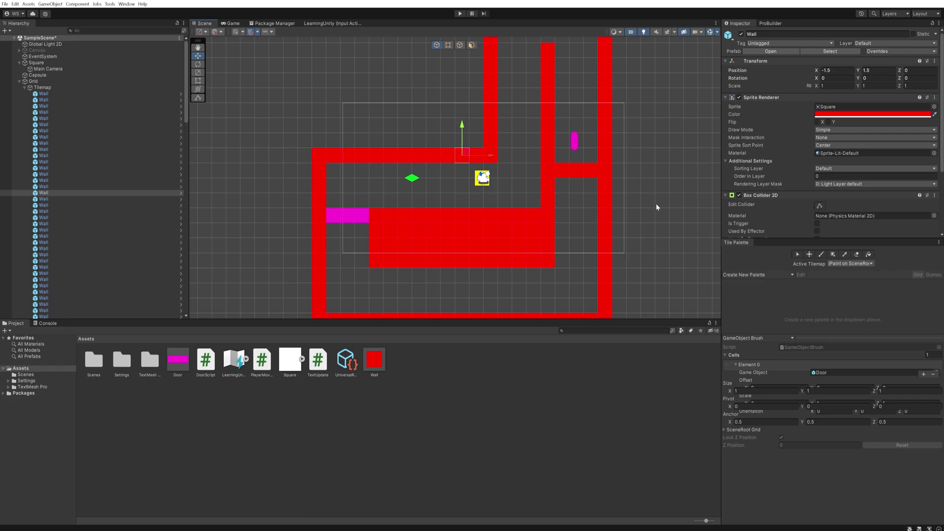
Name User Layer 6 Wall and put the selected wall tile on it
{"action": "left_click", "coordinate": [887, 43]}
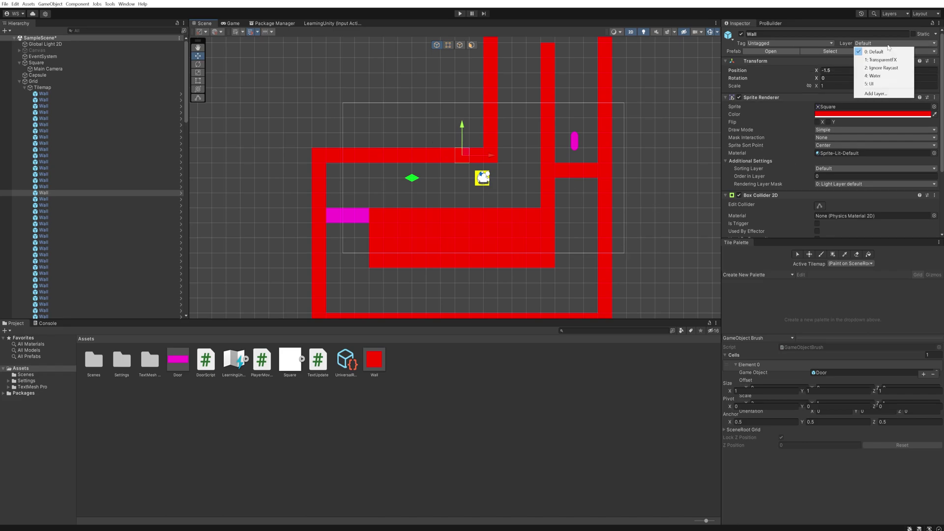
{"action": "left_click", "coordinate": [875, 94]}
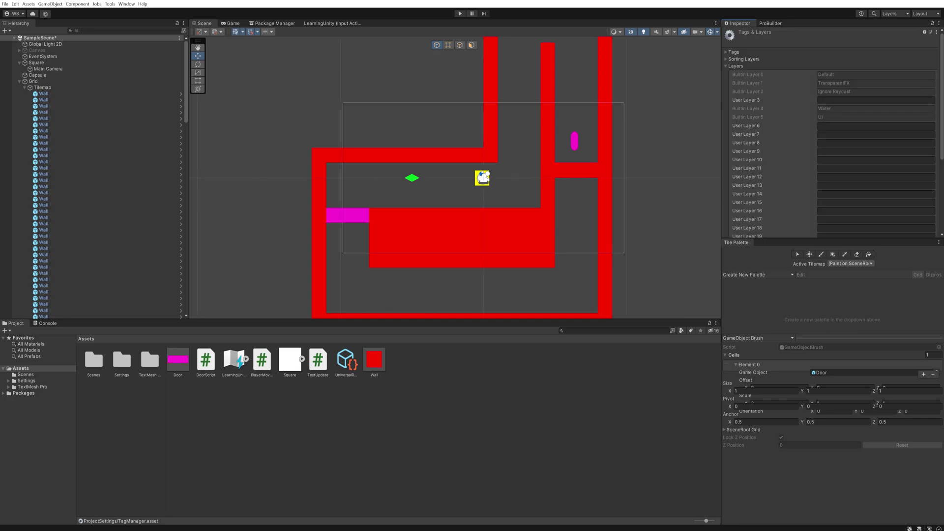
{"action": "left_click", "coordinate": [875, 125]}
{"action": "type", "text": "Wall"}
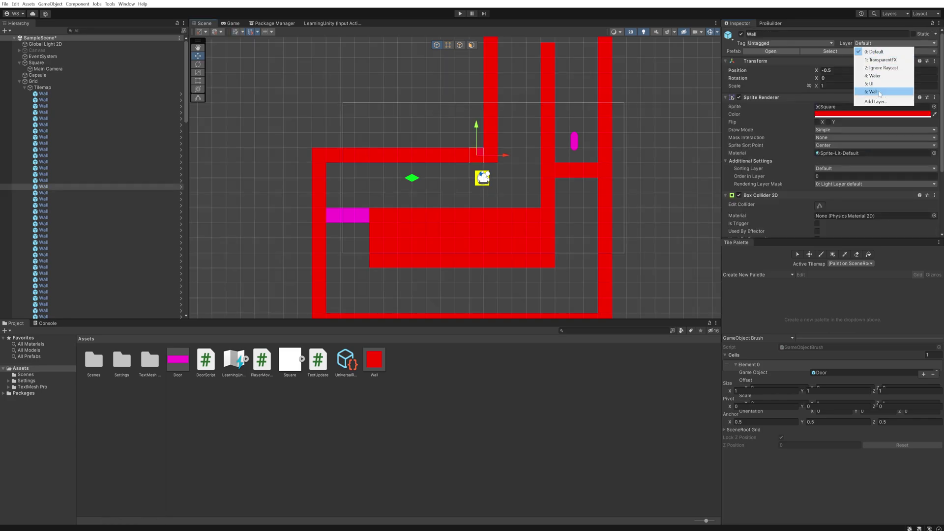
{"action": "left_click", "coordinate": [874, 92]}
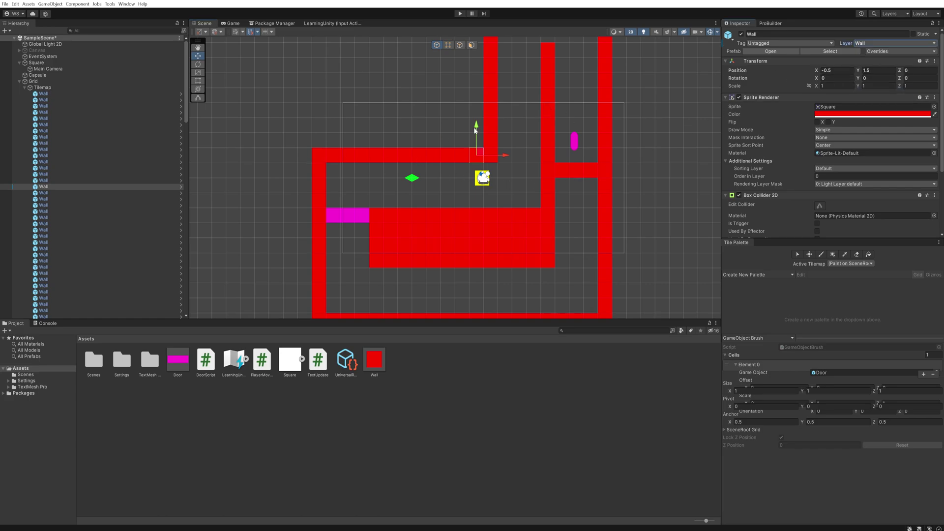
{"action": "left_click", "coordinate": [19, 81]}
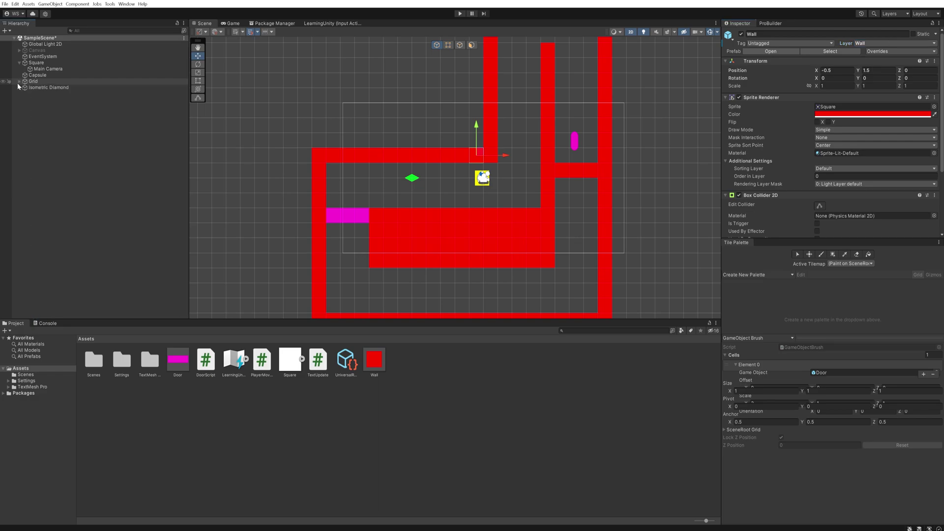
Select the magenta door and name User Layer 7 Door
{"action": "left_click", "coordinate": [345, 216]}
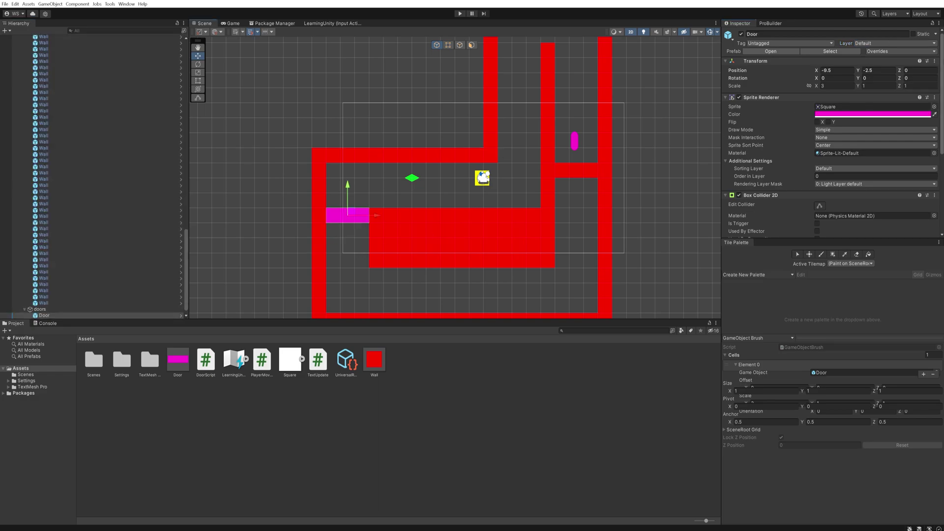
{"action": "left_click", "coordinate": [892, 45]}
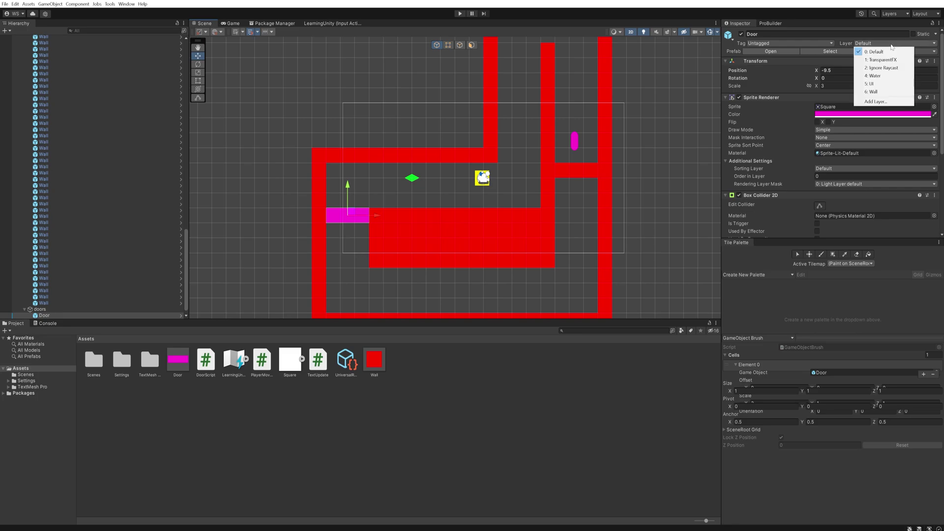
{"action": "left_click", "coordinate": [880, 101]}
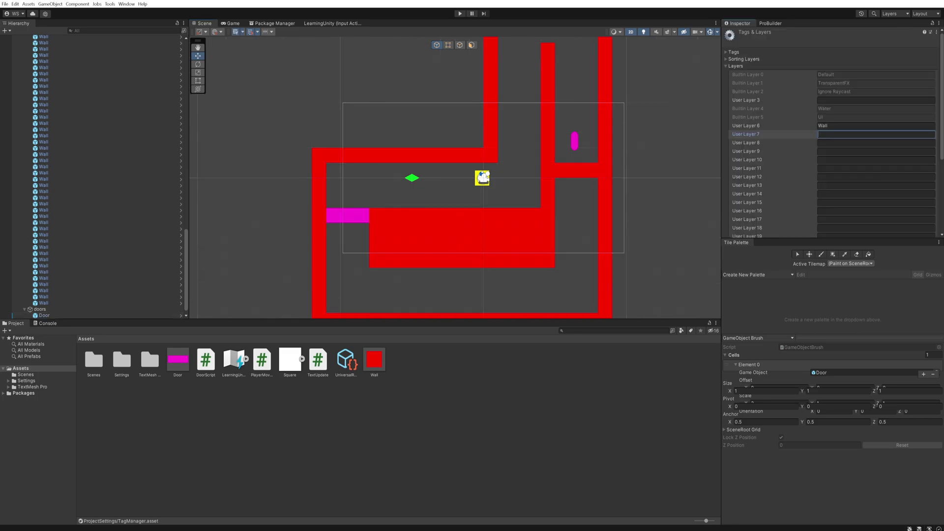
{"action": "type", "text": "Doo"}
Create a black Square sprite with a Box Collider 2D
{"action": "right_click", "coordinate": [99, 164]}
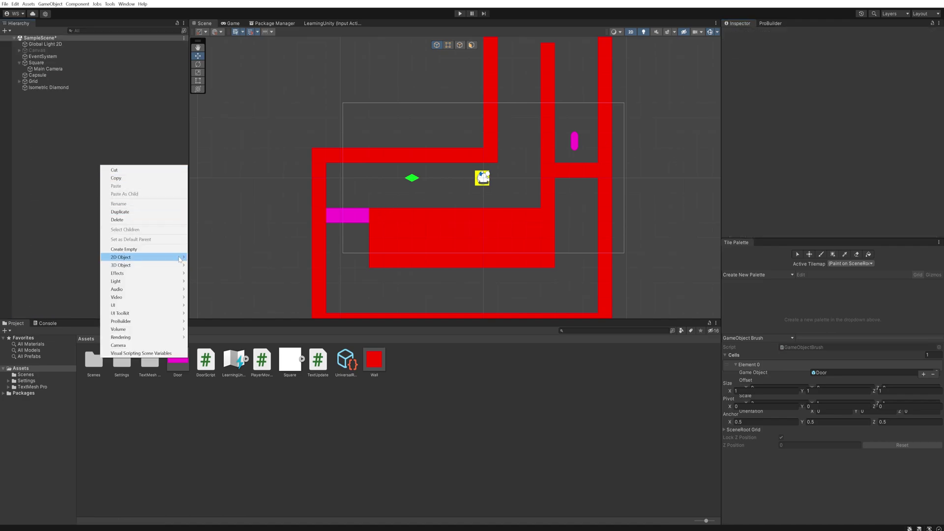
{"action": "mouse_move", "coordinate": [180, 259]}
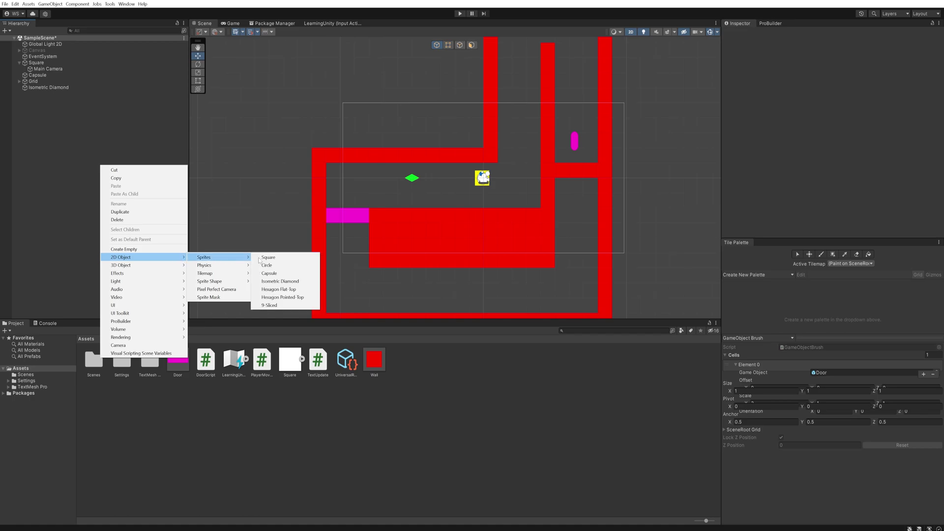
{"action": "left_click", "coordinate": [267, 257]}
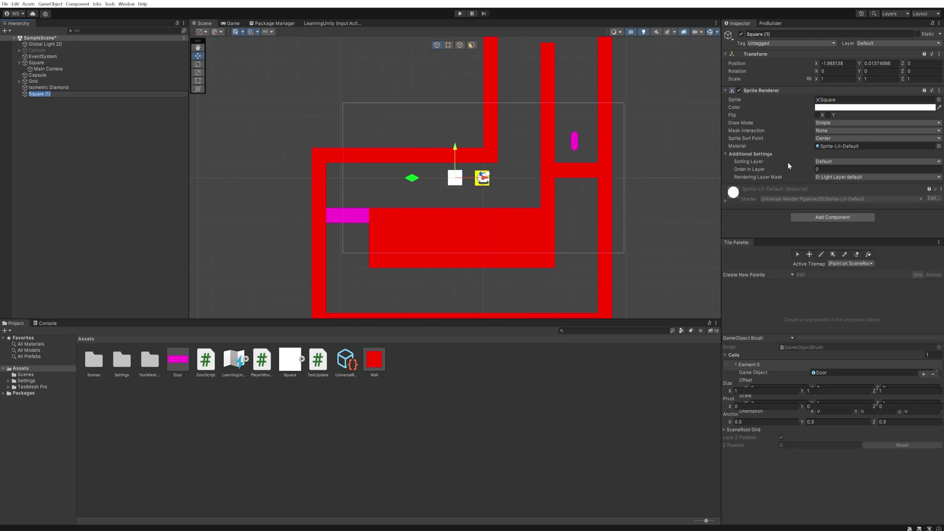
{"action": "left_click", "coordinate": [875, 107]}
{"action": "left_click", "coordinate": [904, 189]}
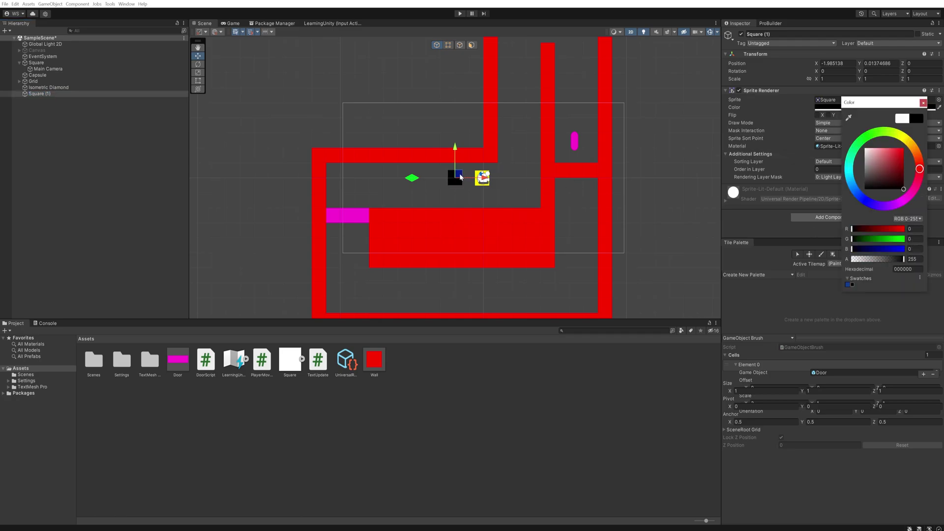
{"action": "left_click", "coordinate": [821, 218]}
{"action": "type", "text": "box collider 2d"}
{"action": "key", "text": "Return"}
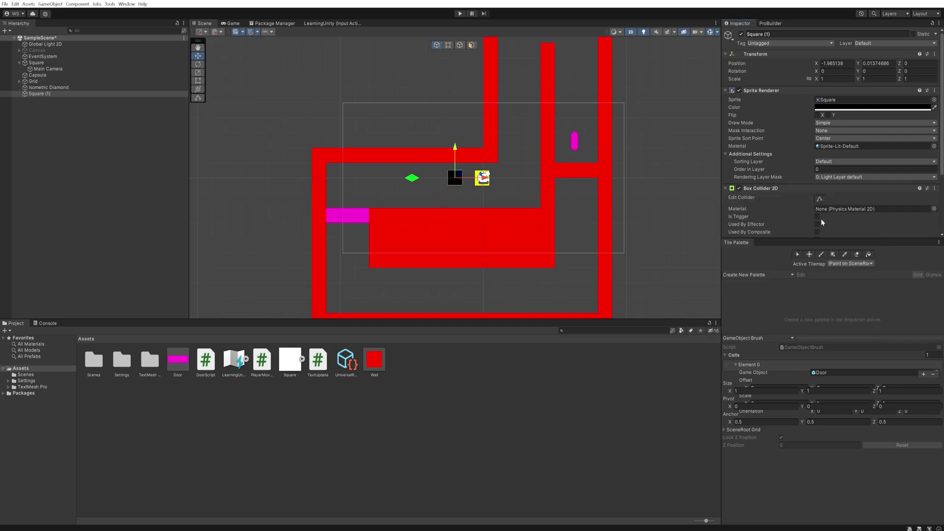
Name User Layer 8 Trap, assign it to Square (1), and move it into the corridor
{"action": "left_click", "coordinate": [885, 43]}
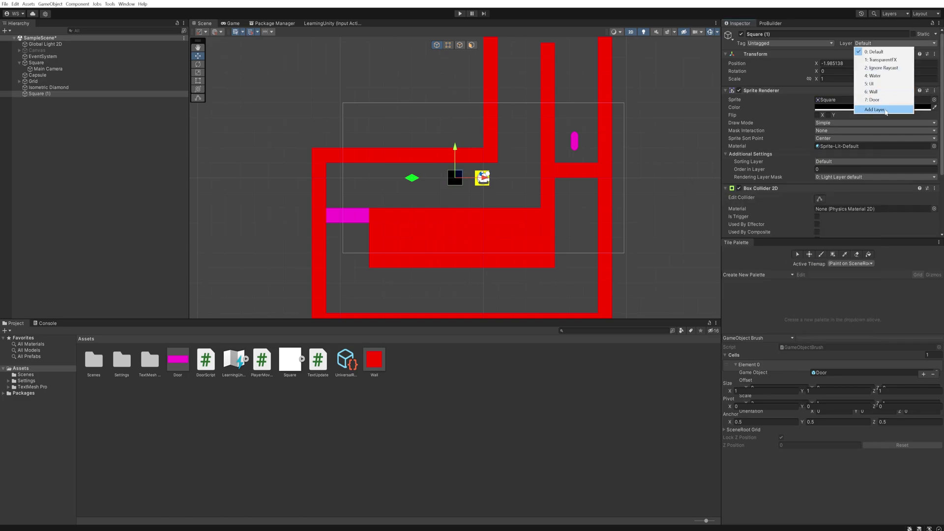
{"action": "left_click", "coordinate": [886, 110]}
{"action": "left_click", "coordinate": [875, 143]}
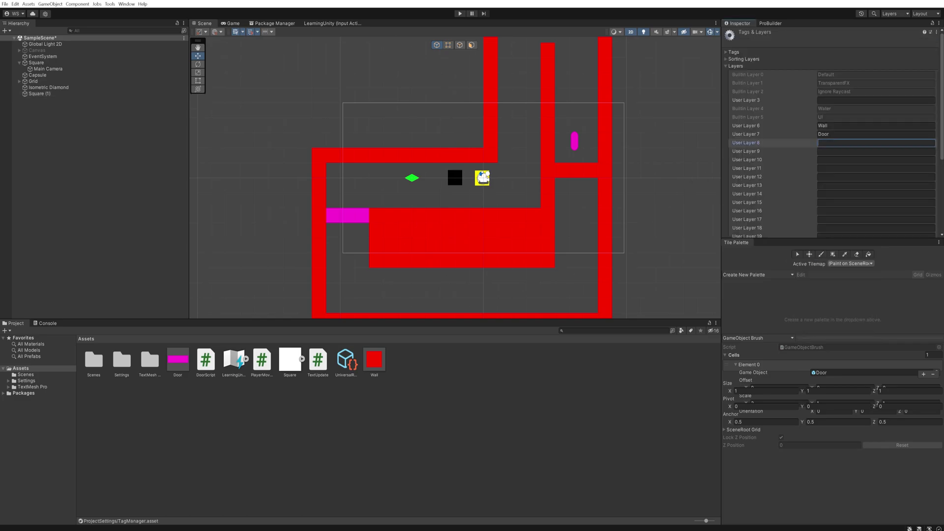
{"action": "type", "text": "Trap"}
{"action": "left_click", "coordinate": [450, 173]}
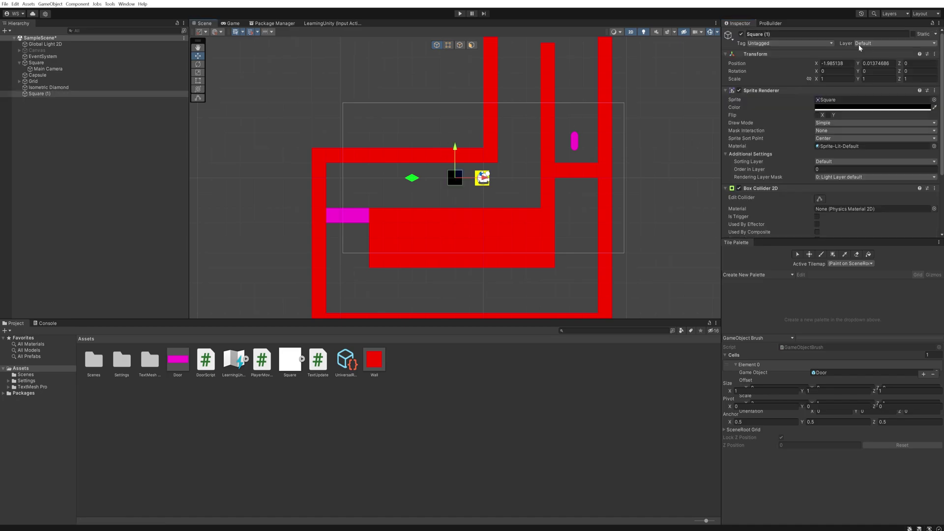
{"action": "left_click", "coordinate": [860, 44]}
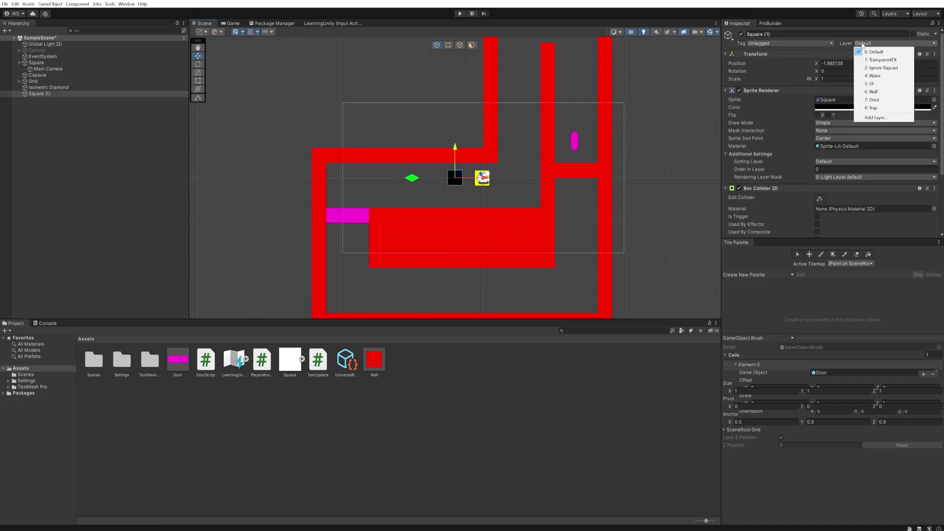
{"action": "left_click", "coordinate": [874, 108]}
{"action": "left_click_drag", "start_coordinate": [458, 178], "coordinate": [529, 193]}
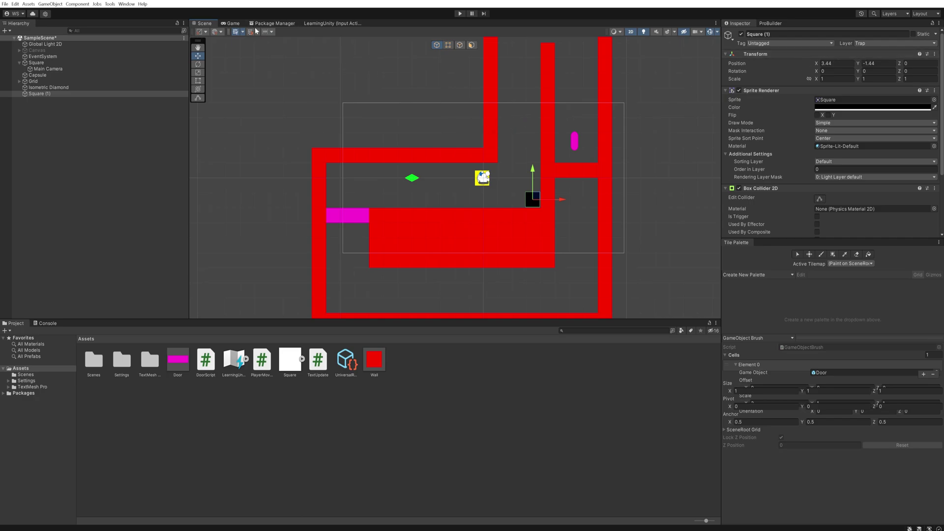
Deselect the black trap square now sitting in the corridor corner
{"action": "left_click", "coordinate": [166, 211]}
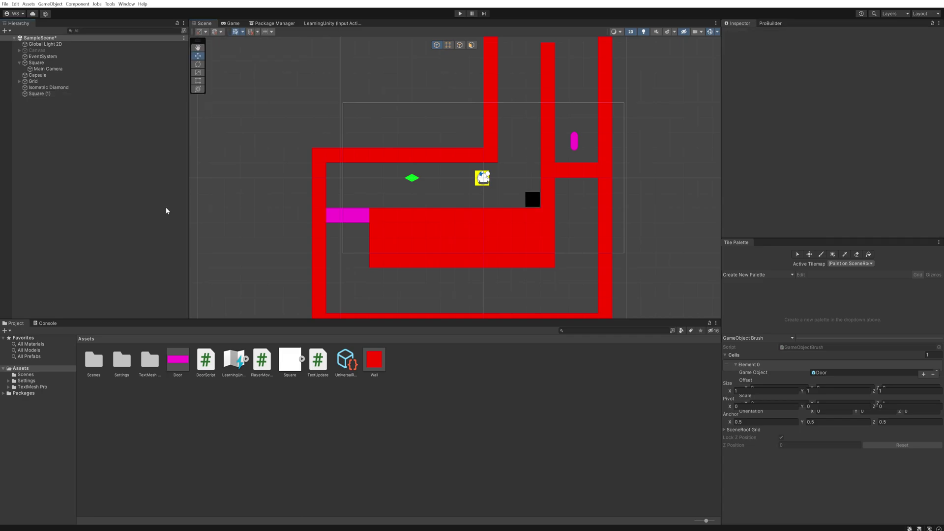
Uncheck the Default/Trap box in the Physics 2D Layer Collision Matrix
{"action": "left_click", "coordinate": [16, 4]}
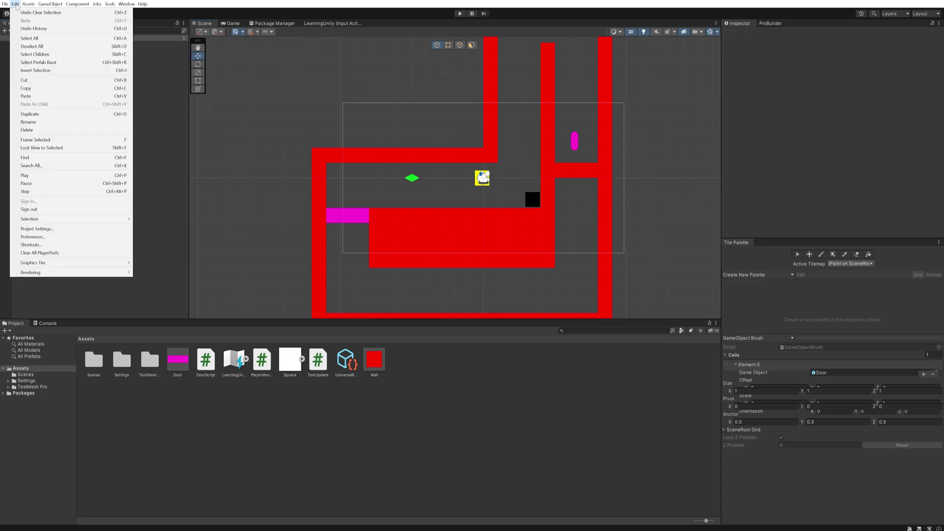
{"action": "left_click", "coordinate": [72, 229]}
{"action": "left_click", "coordinate": [210, 108]}
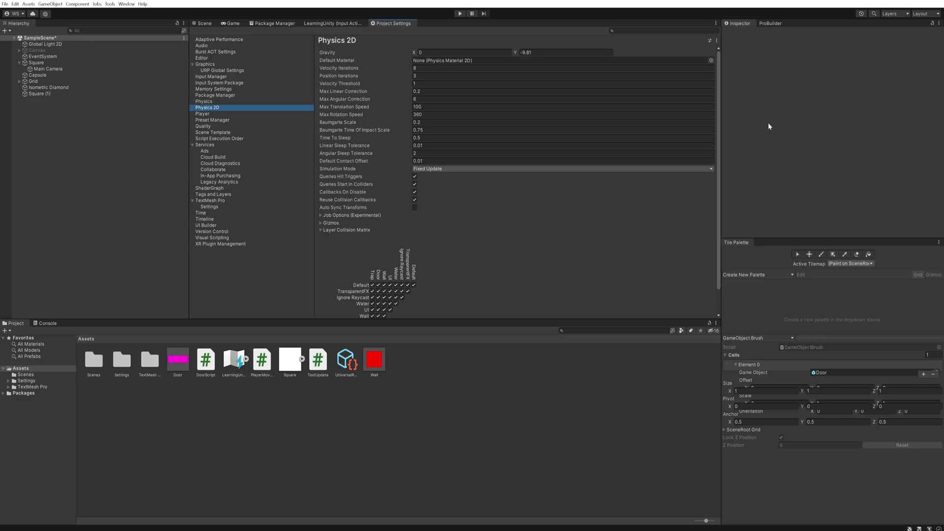
{"action": "scroll", "coordinate": [428, 264], "scroll_direction": "down", "scroll_amount": 3}
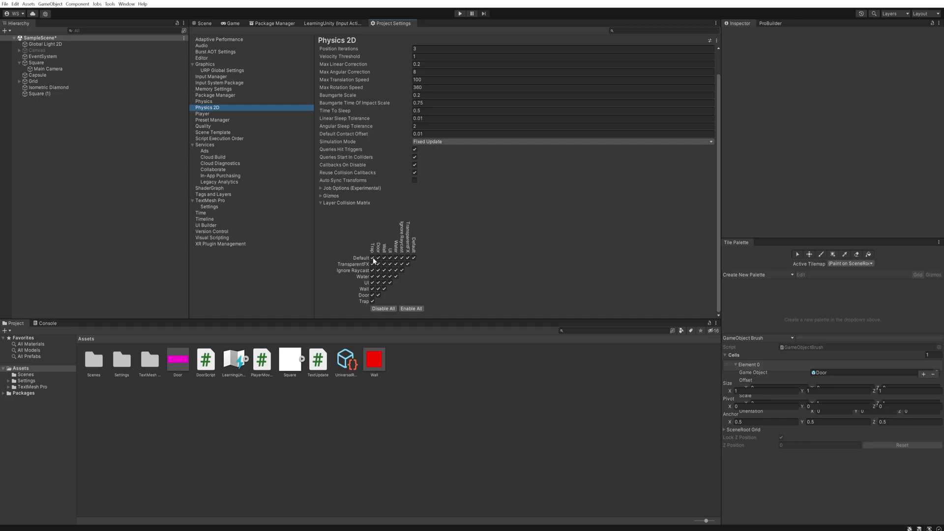
{"action": "left_click", "coordinate": [372, 258]}
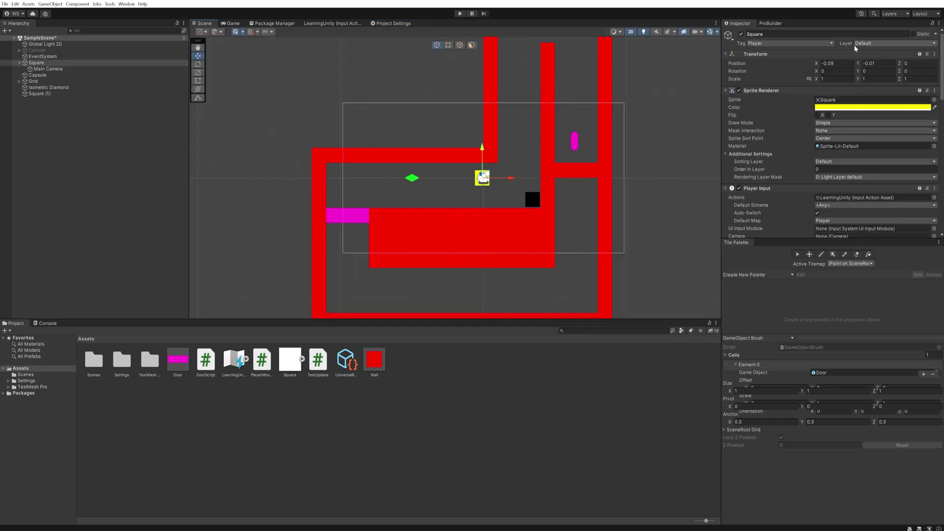
Start Play mode and steer the yellow player up and right through the maze
{"action": "left_click", "coordinate": [460, 13]}
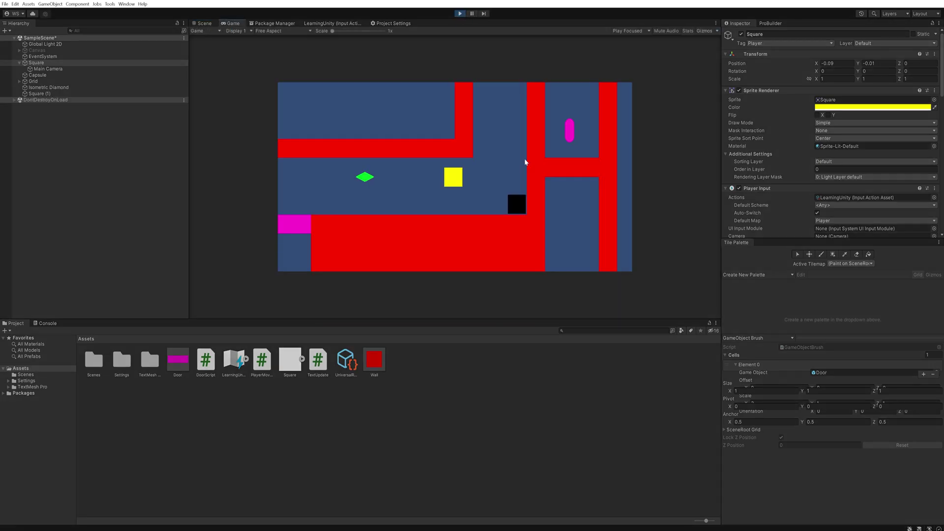
{"action": "key", "text": "d"}
{"action": "key", "text": "a"}
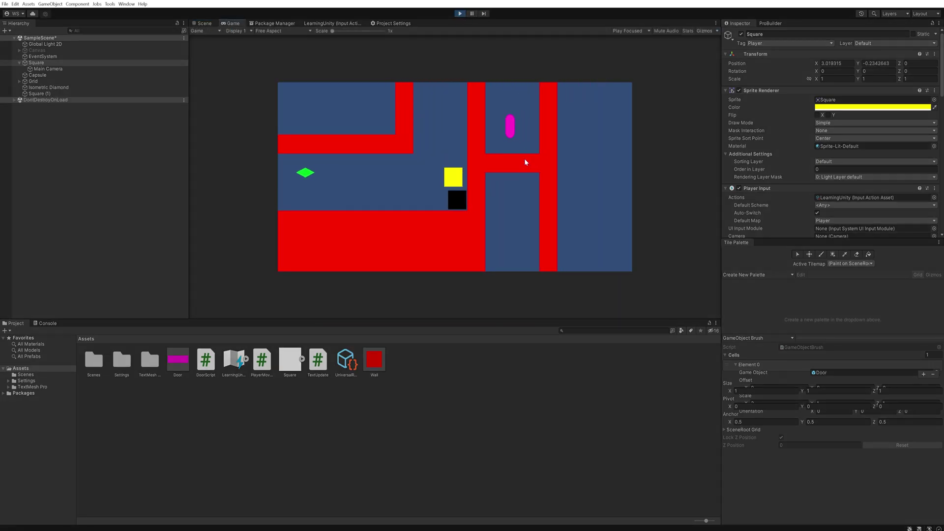
{"action": "key", "text": "w"}
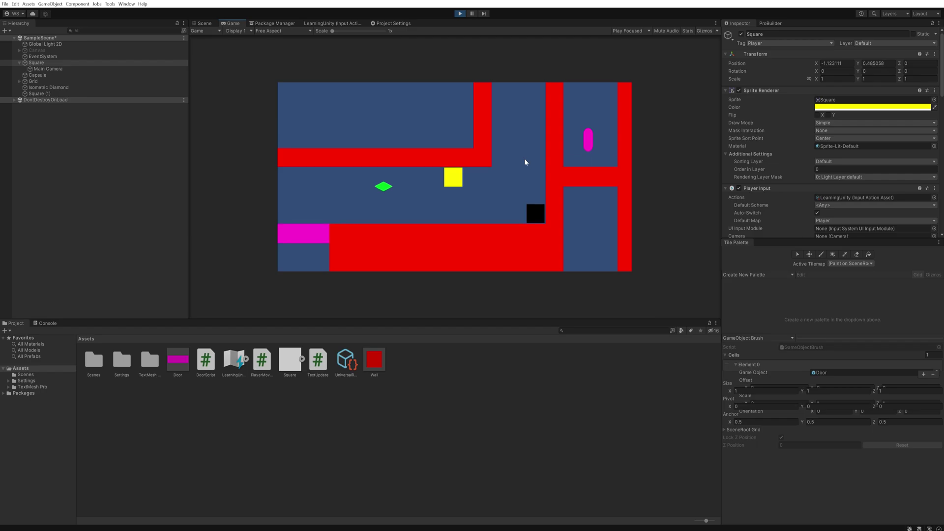
{"action": "key", "text": "d"}
{"action": "key", "text": "w"}
{"action": "key", "text": "d"}
Walk the player against the black pit square, then back away from it
{"action": "key", "text": "a"}
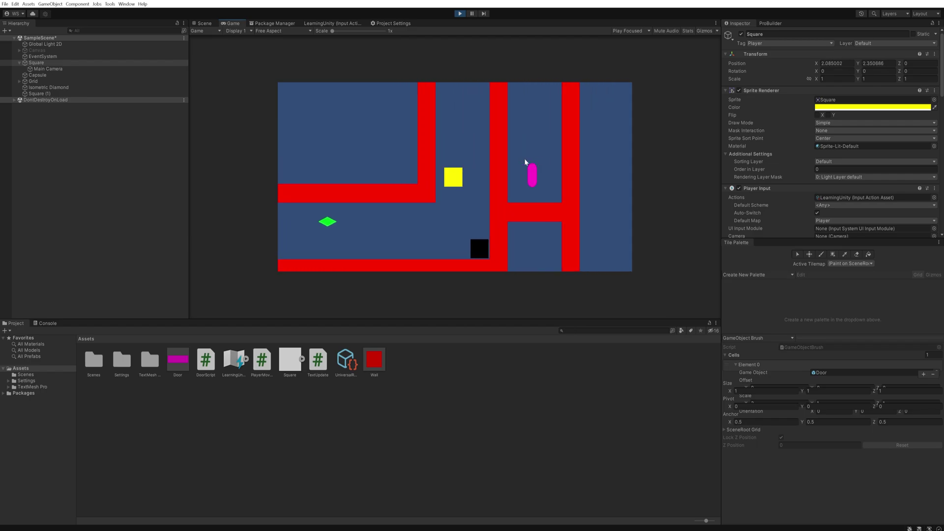
{"action": "key", "text": "s"}
{"action": "key", "text": "d"}
{"action": "key", "text": "a"}
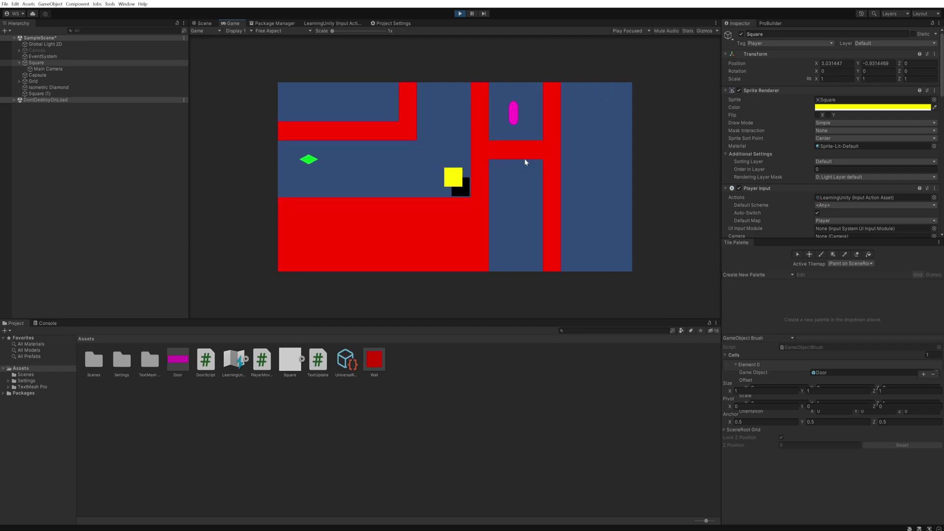
{"action": "key", "text": "s"}
{"action": "key", "text": "w"}
{"action": "key", "text": "a"}
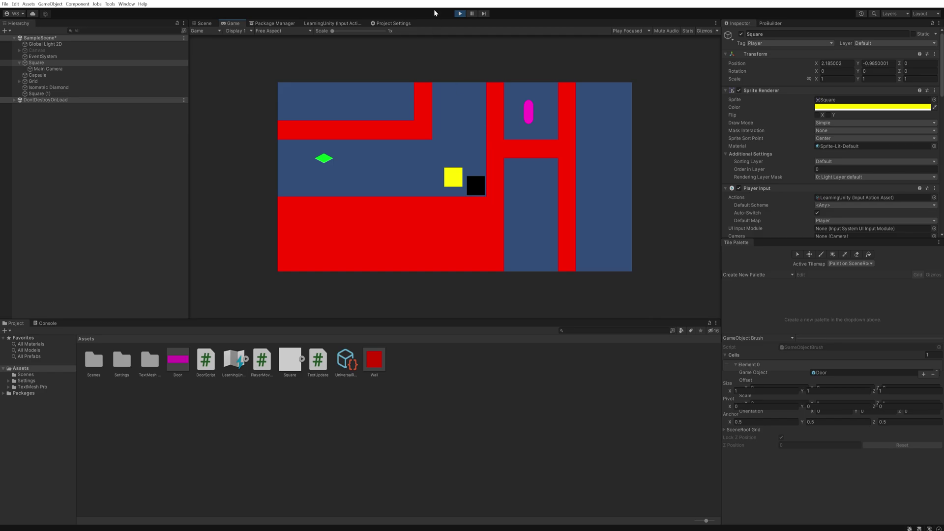
Stop the game, select the black Square (1), and put it on the Default layer
{"action": "left_click", "coordinate": [459, 13]}
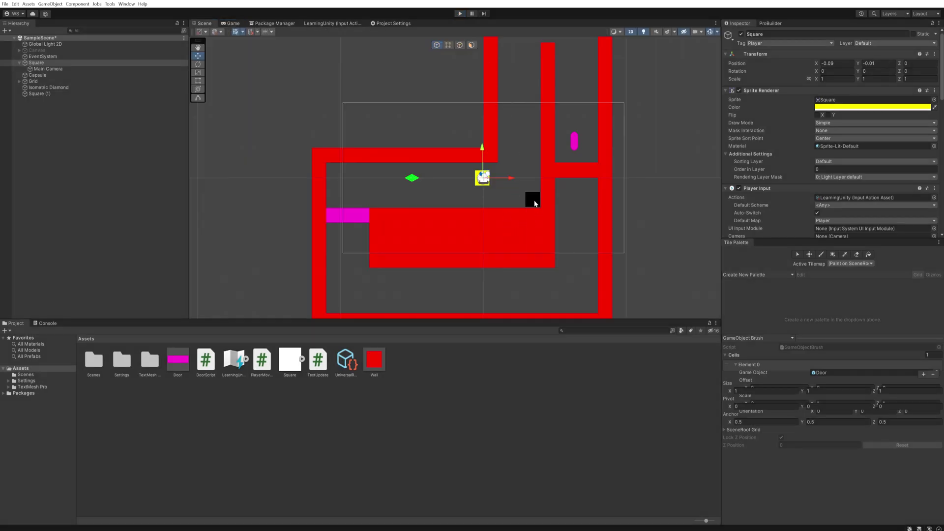
{"action": "left_click", "coordinate": [535, 203]}
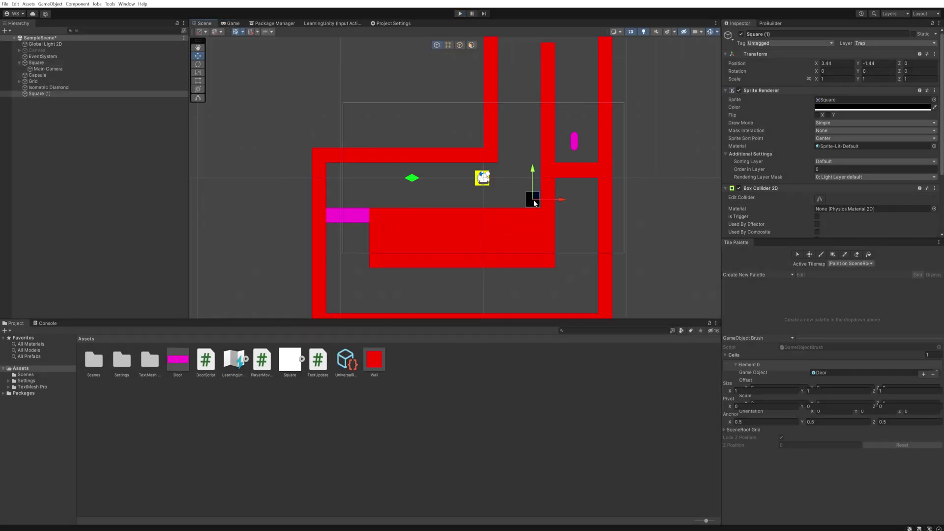
{"action": "left_click", "coordinate": [389, 23]}
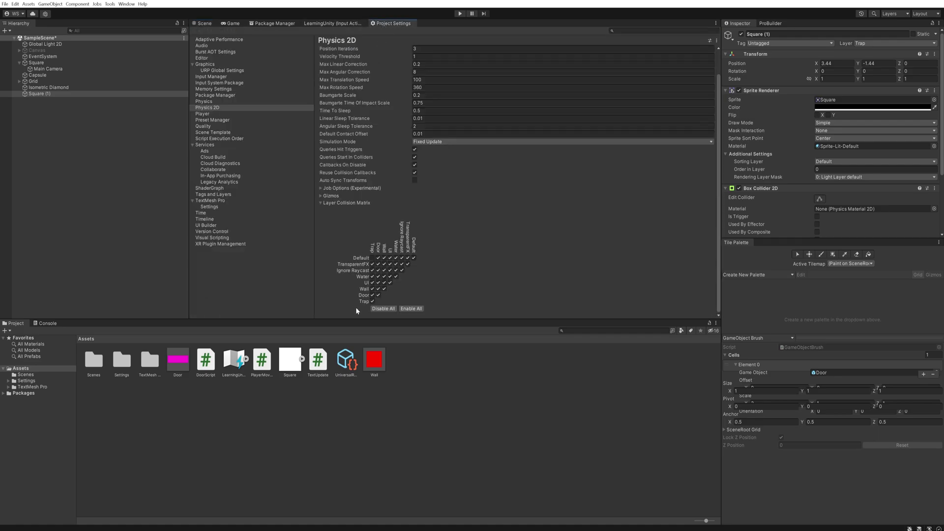
{"action": "left_click", "coordinate": [205, 23]}
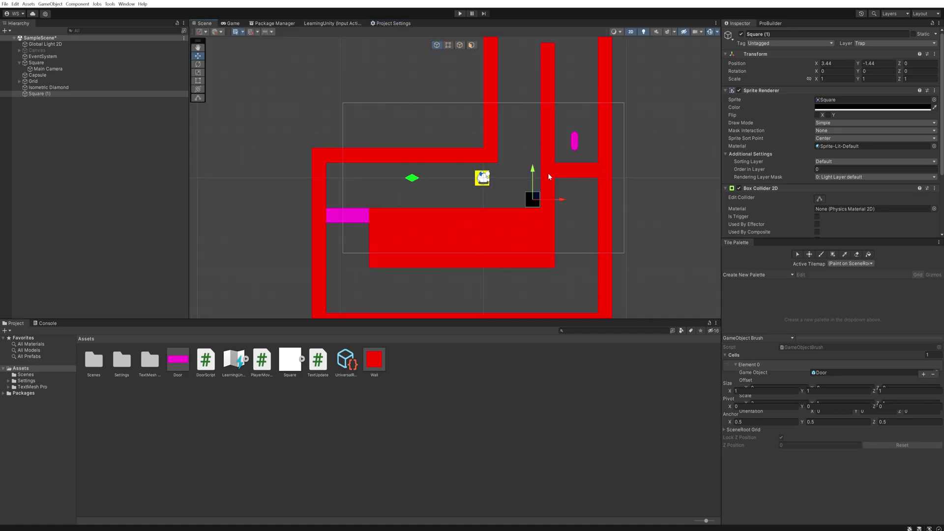
{"action": "left_click", "coordinate": [899, 45]}
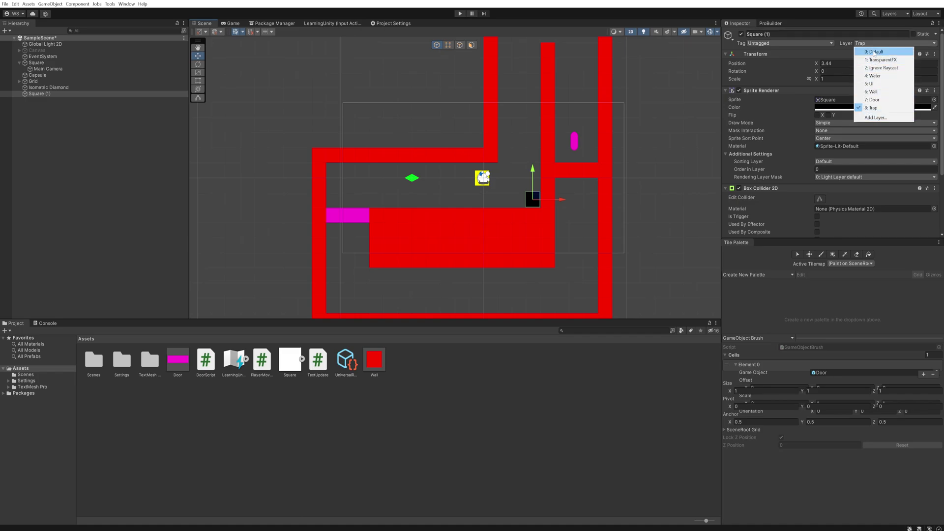
{"action": "left_click", "coordinate": [874, 52]}
Create a 'Trap' tag, assign it to Square (1), and tick its Box Collider 2D Is Trigger
{"action": "left_click", "coordinate": [786, 42]}
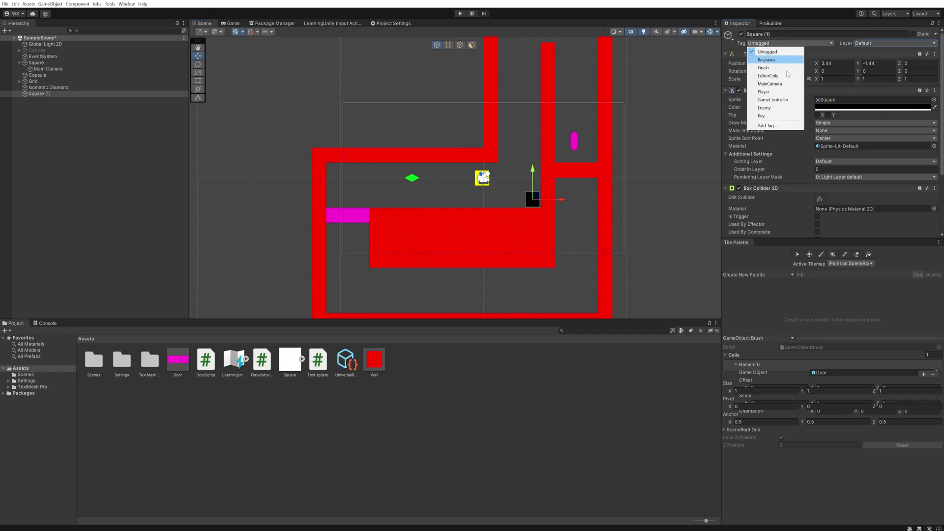
{"action": "left_click", "coordinate": [781, 126]}
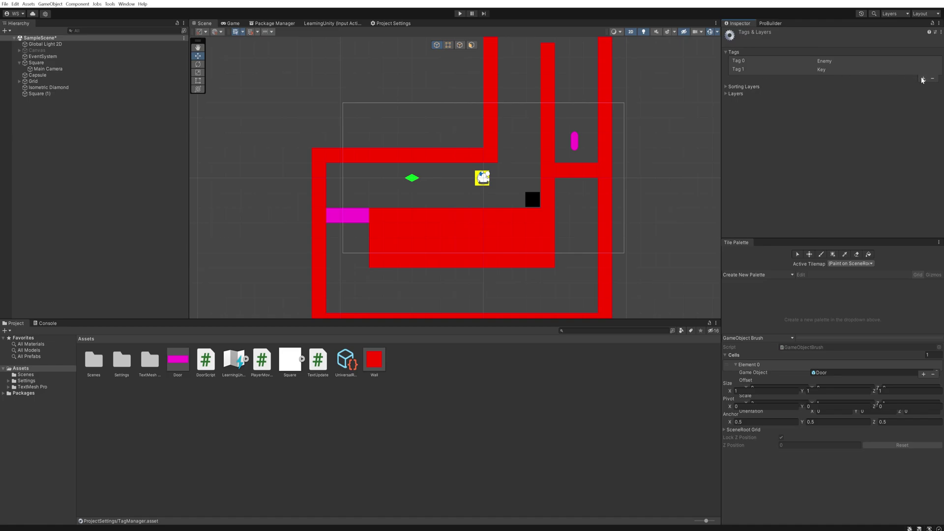
{"action": "left_click", "coordinate": [922, 80]}
{"action": "type", "text": "Trap"}
{"action": "left_click", "coordinate": [844, 90]}
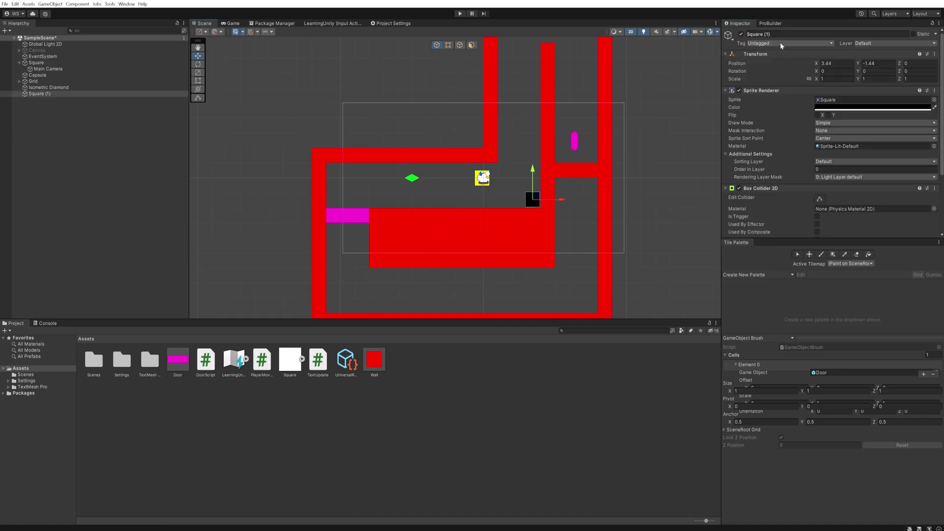
{"action": "left_click", "coordinate": [781, 43]}
{"action": "left_click", "coordinate": [771, 125]}
{"action": "scroll", "coordinate": [942, 74], "scroll_direction": "down", "scroll_amount": 3}
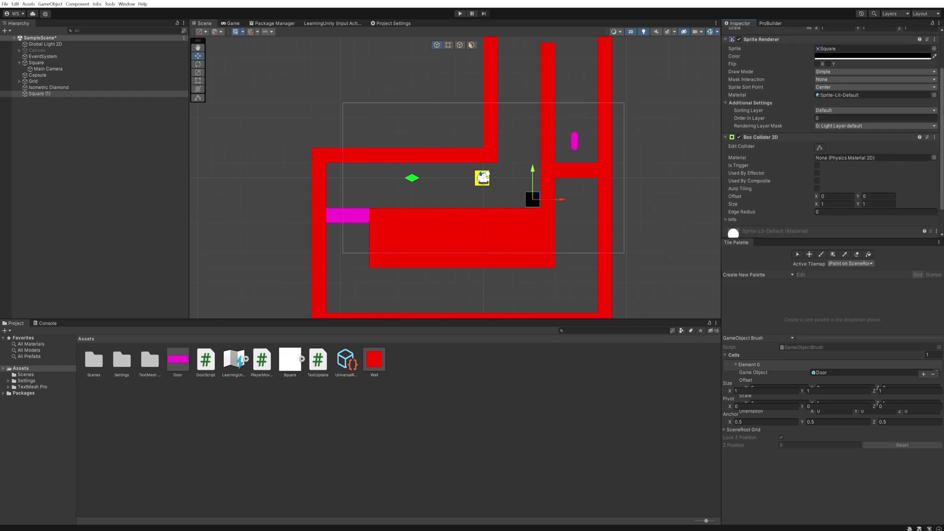
{"action": "left_click", "coordinate": [816, 134]}
Add case "Trap" under the Enemy case, reusing its LoadScene and break lines, and save PlayerMovement.cs
{"action": "key", "text": "alt+Tab"}
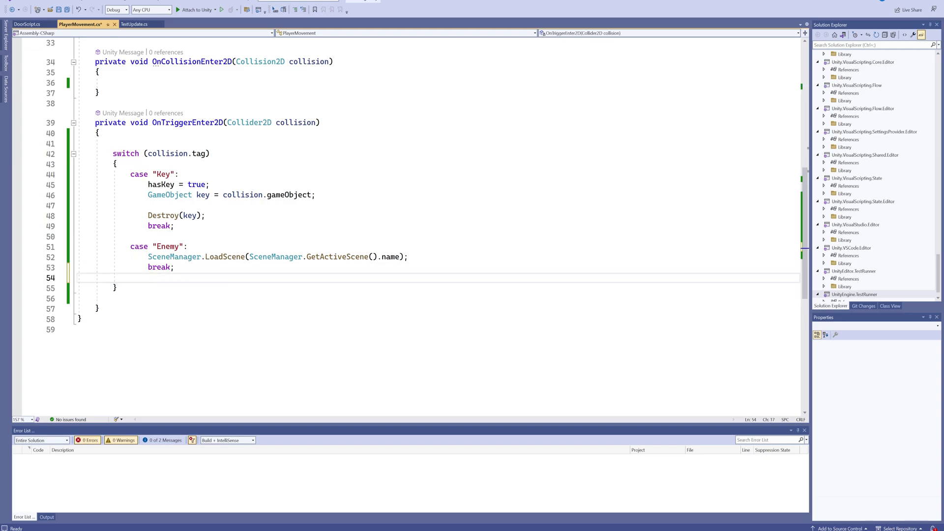
{"action": "key", "text": "Return"}
{"action": "type", "text": "case \"Trap\""}
{"action": "key", "text": "Return"}
{"action": "left_click_drag", "start_coordinate": [175, 268], "coordinate": [149, 259]}
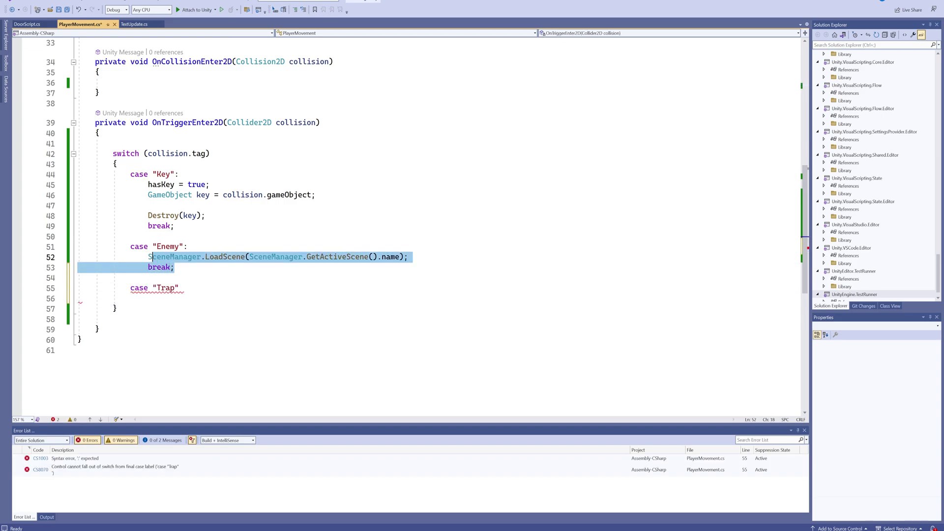
{"action": "key", "text": "ctrl+c"}
{"action": "left_click", "coordinate": [148, 299]}
{"action": "key", "text": "ctrl+v"}
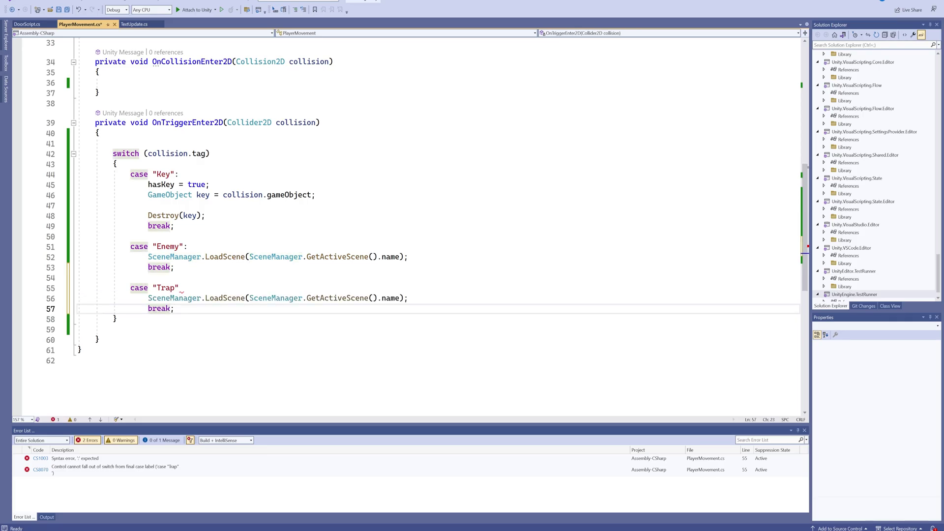
{"action": "key", "text": "ctrl+s"}
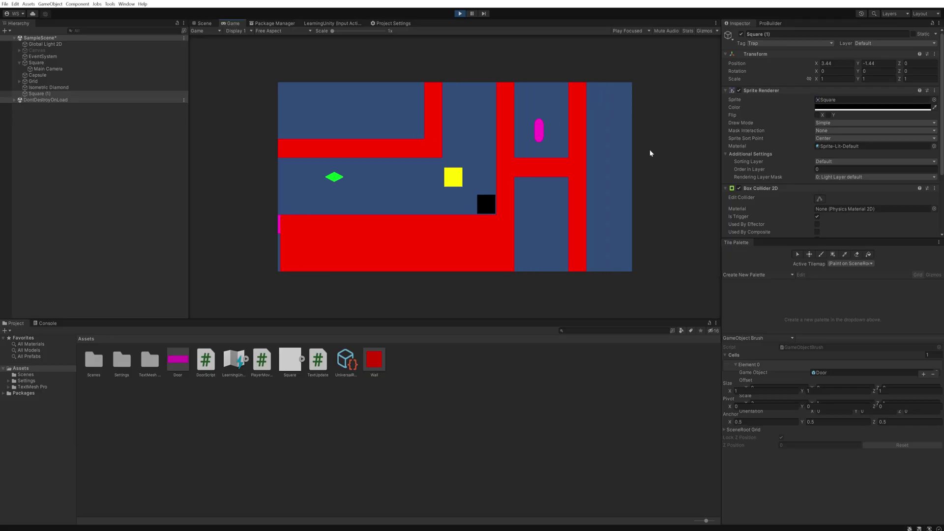
Move the player onto the black trap to confirm the scene reloads, then stop with Ctrl+P
{"action": "key", "text": "a"}
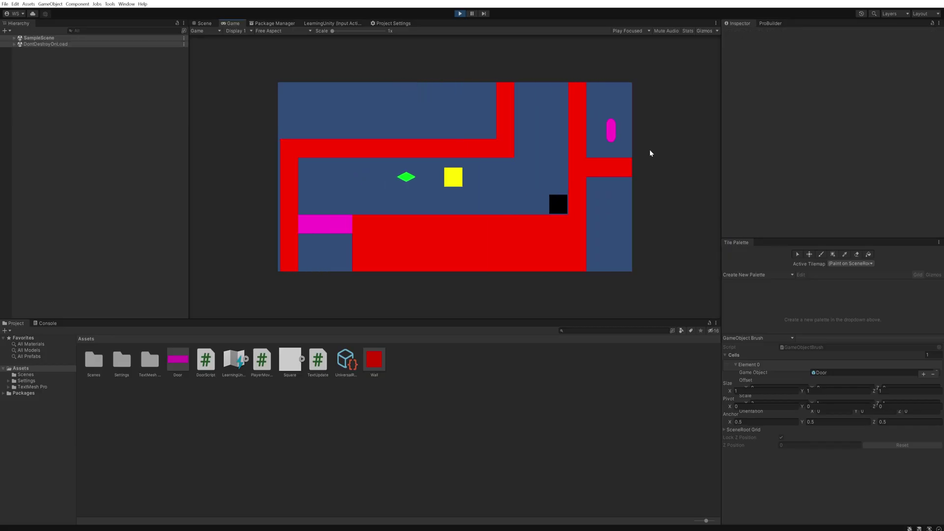
{"action": "key", "text": "s"}
{"action": "key", "text": "a"}
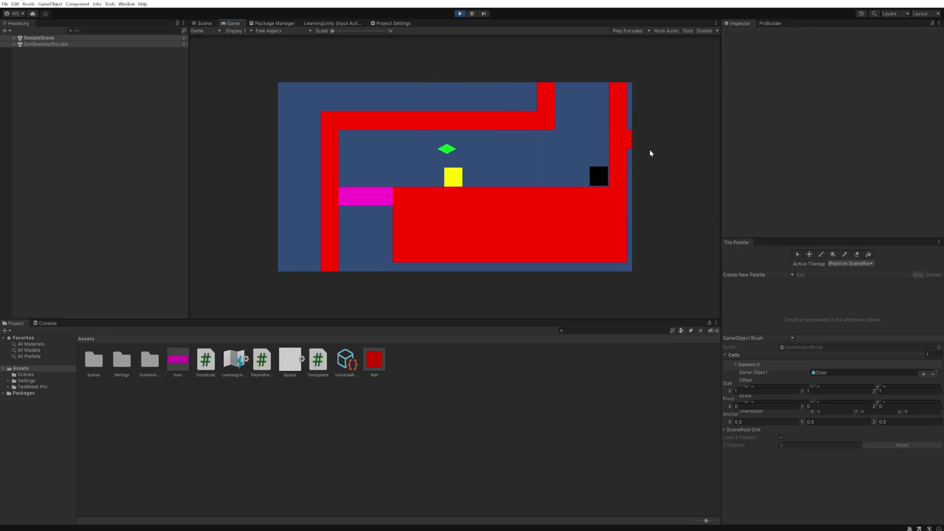
{"action": "key", "text": "ctrl+p"}
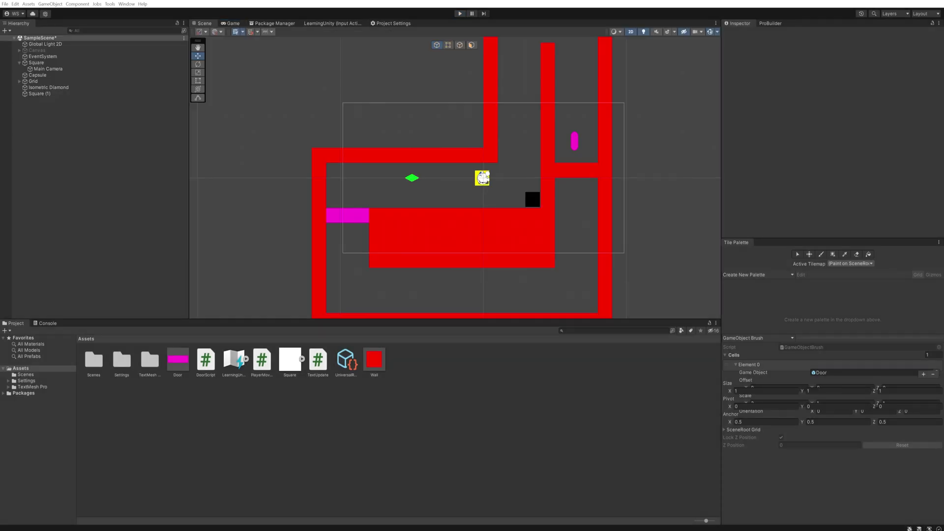